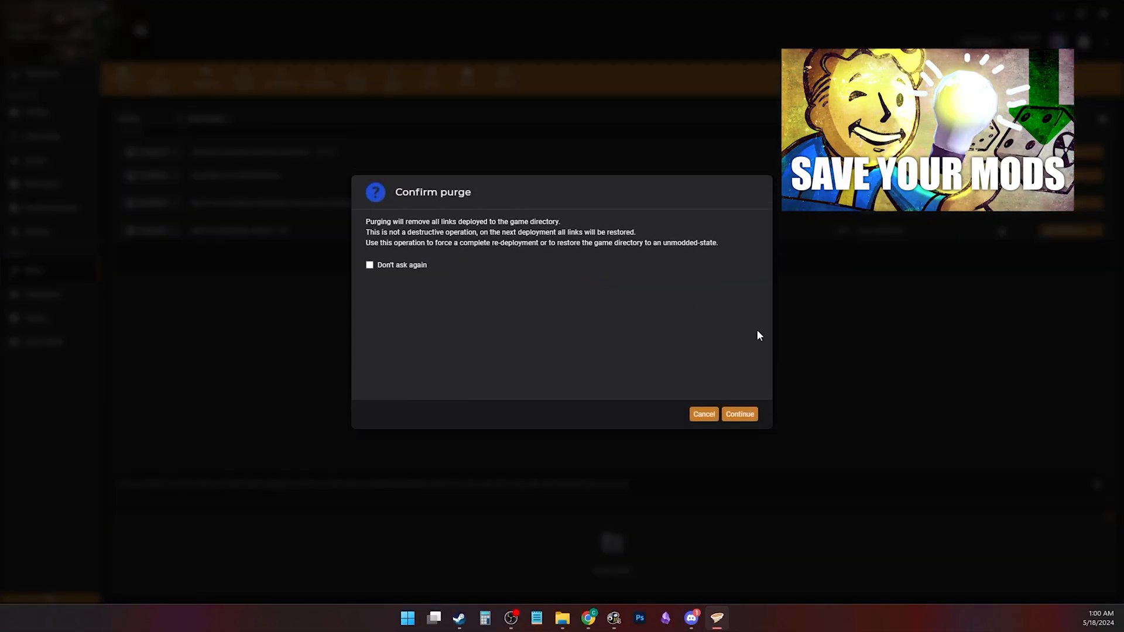
Confirm the purge, then check Fallout 4's install path from the Games page and open its folder
click(738, 415)
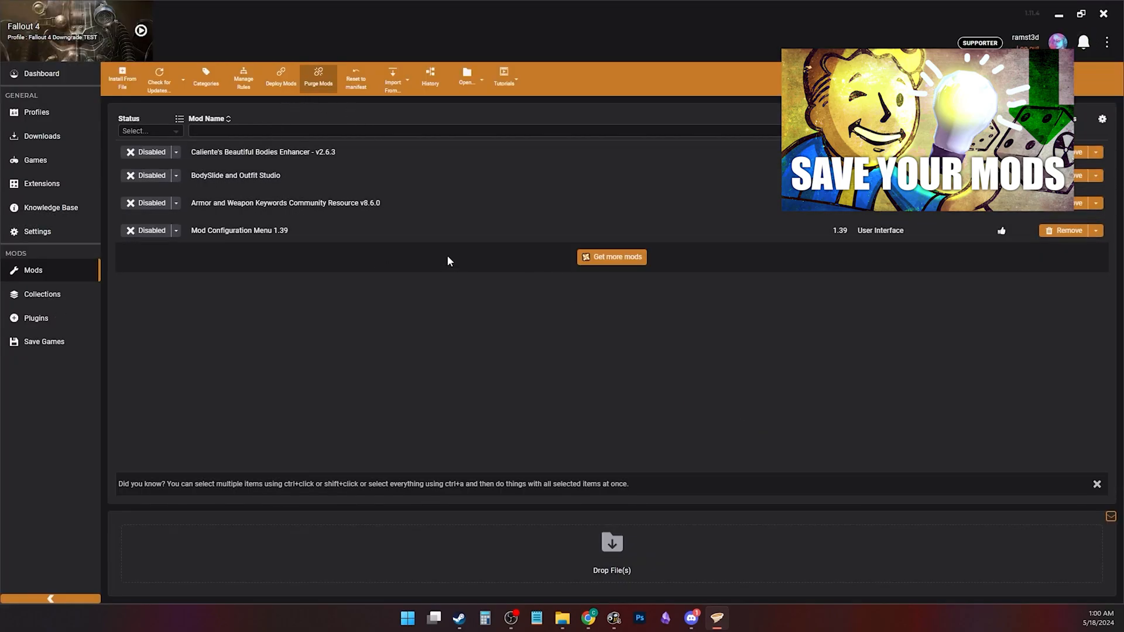
click(39, 161)
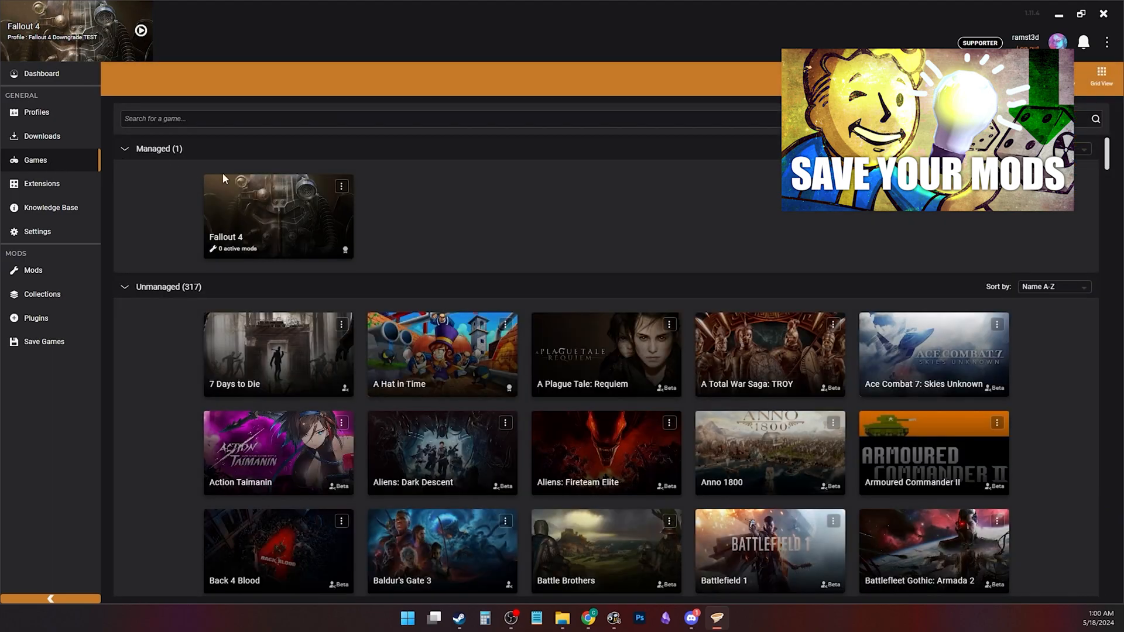
click(343, 186)
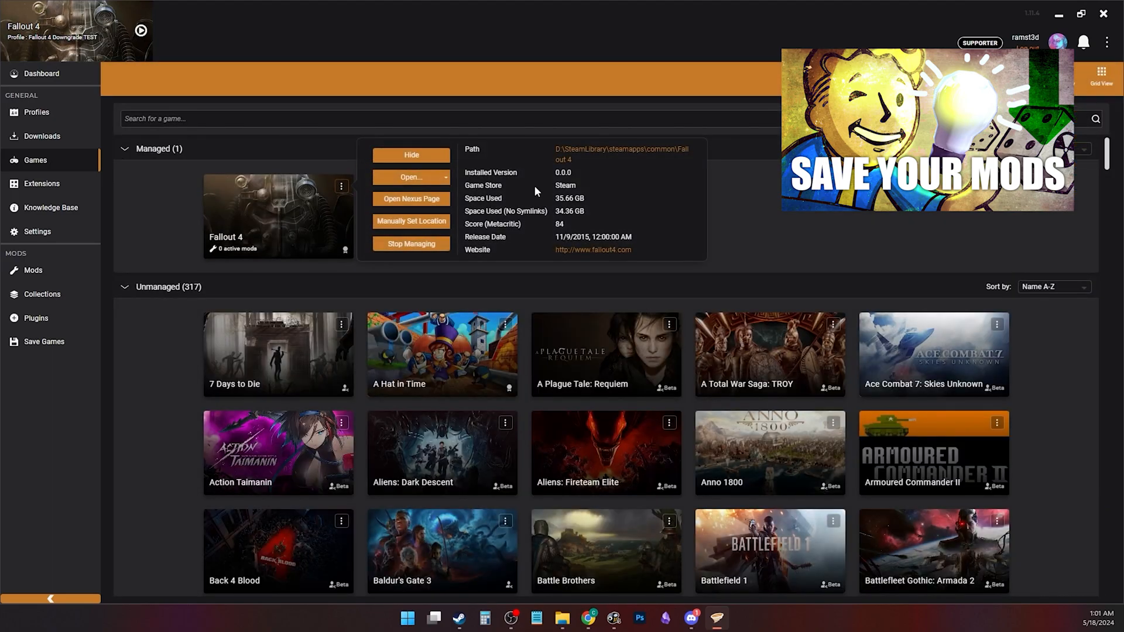
click(571, 151)
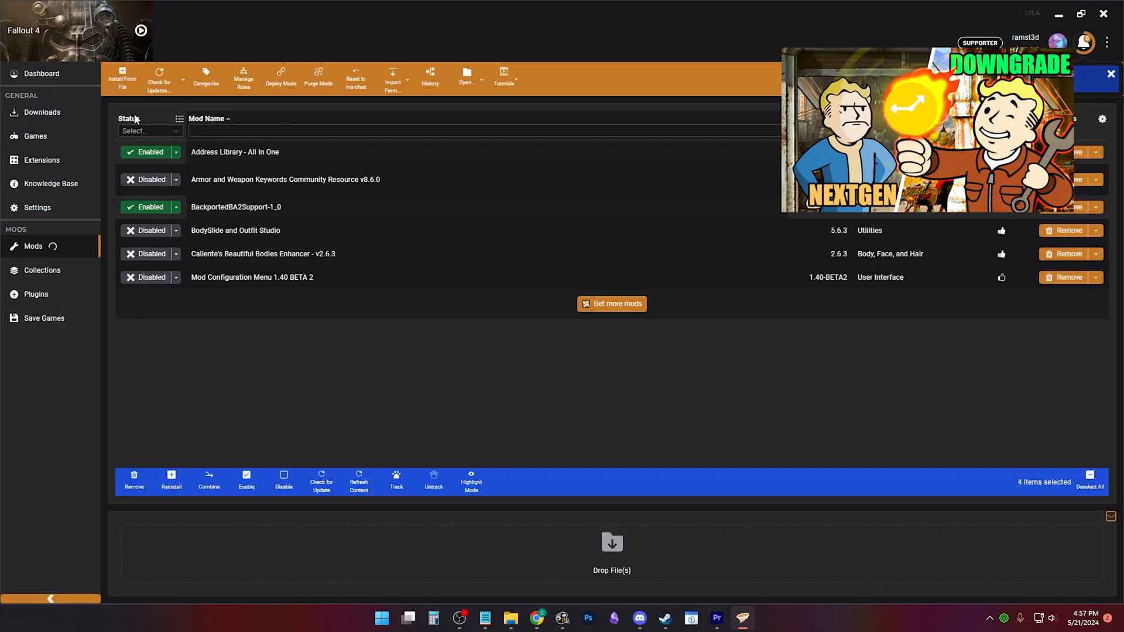
Deploy the enabled Address Library and BackportedBA2Support mods and launch Fallout 4
click(138, 119)
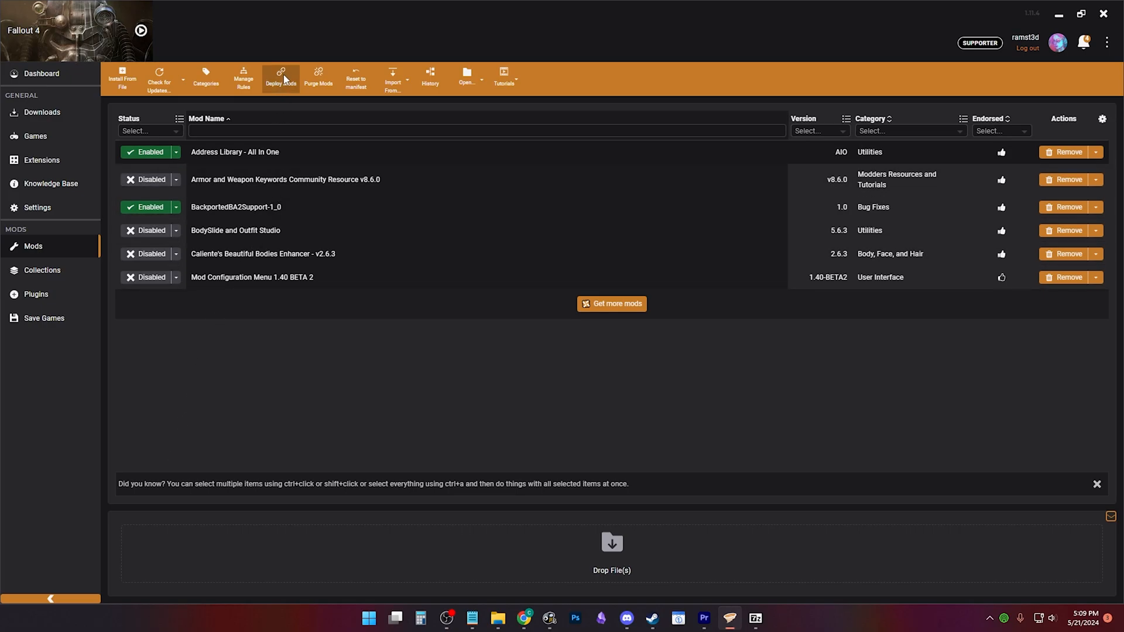
click(283, 80)
click(143, 31)
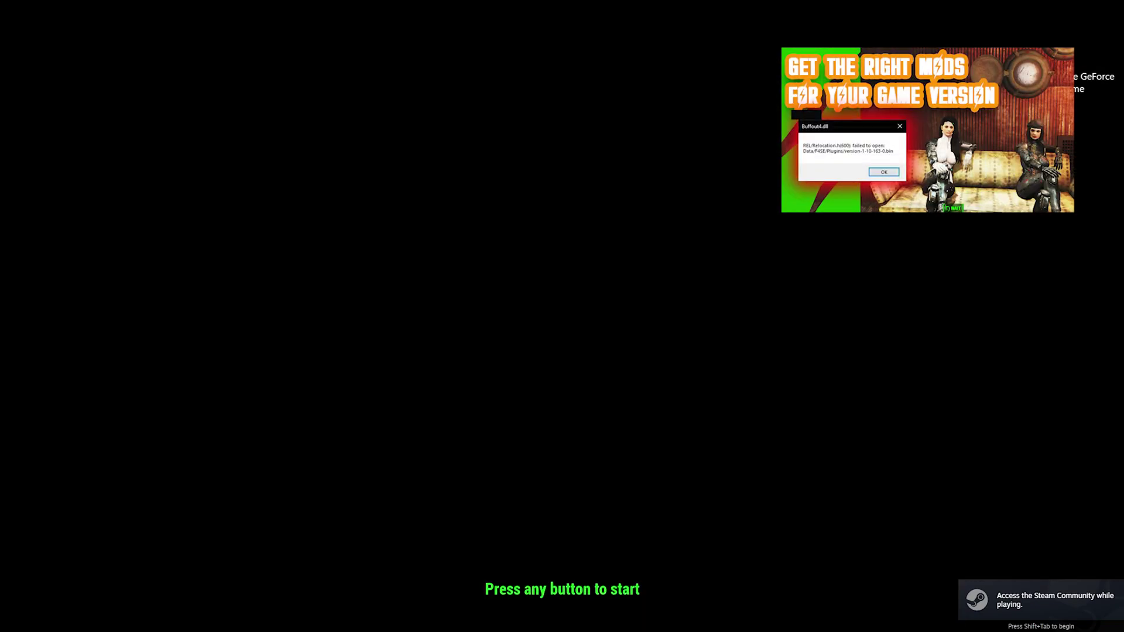
Get past the Fallout 4 title screen into the main menu and its settings
click(582, 338)
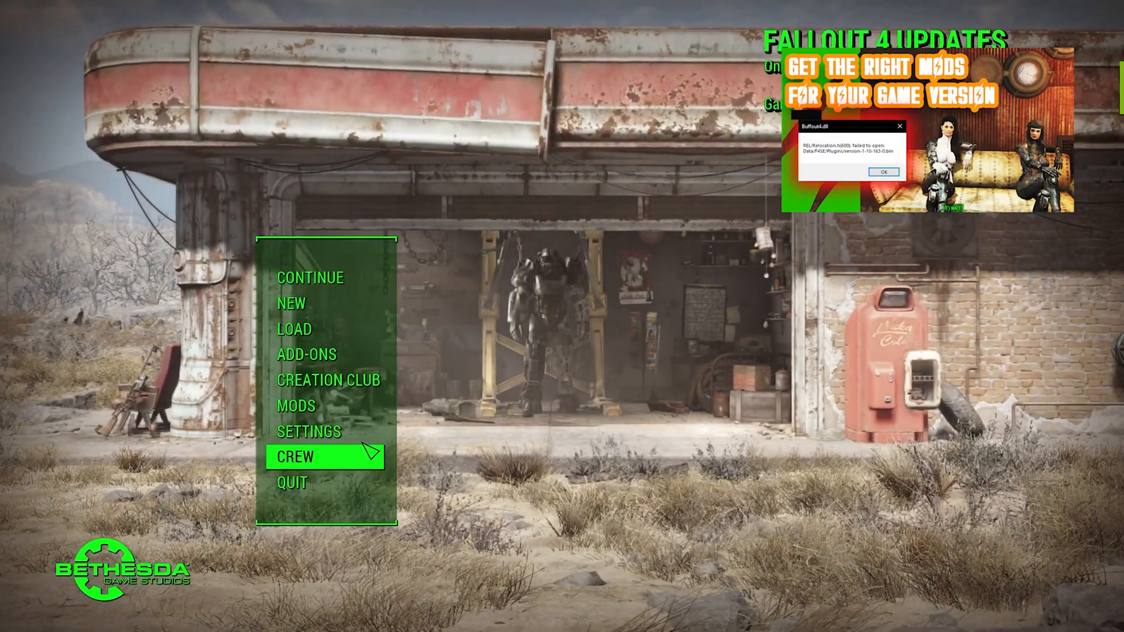
click(373, 432)
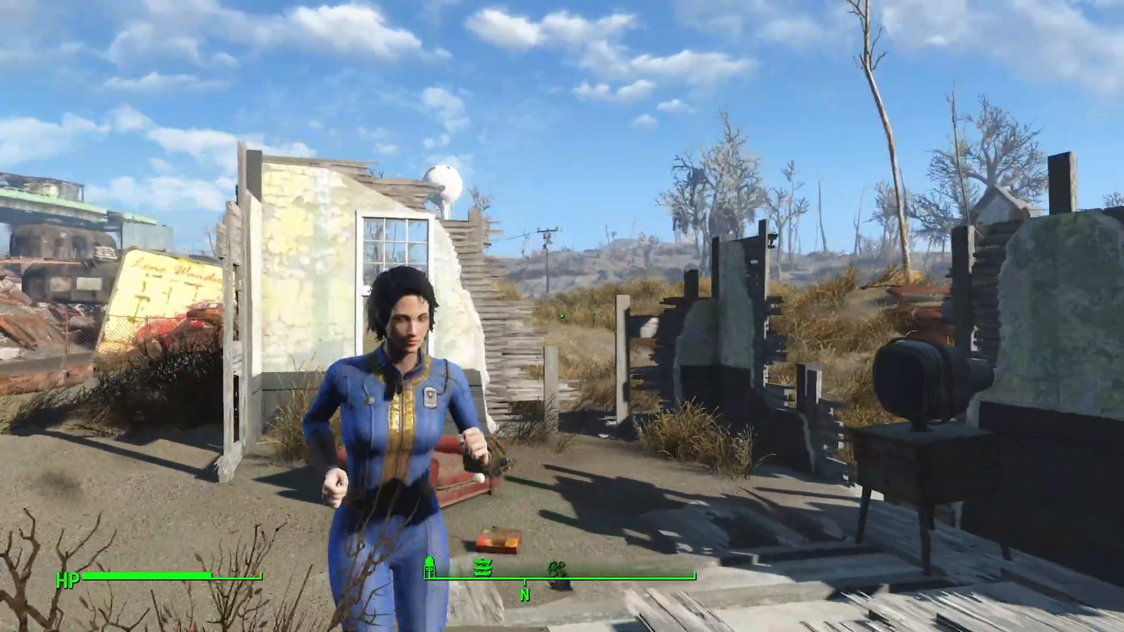
scroll(562, 316, up, 5)
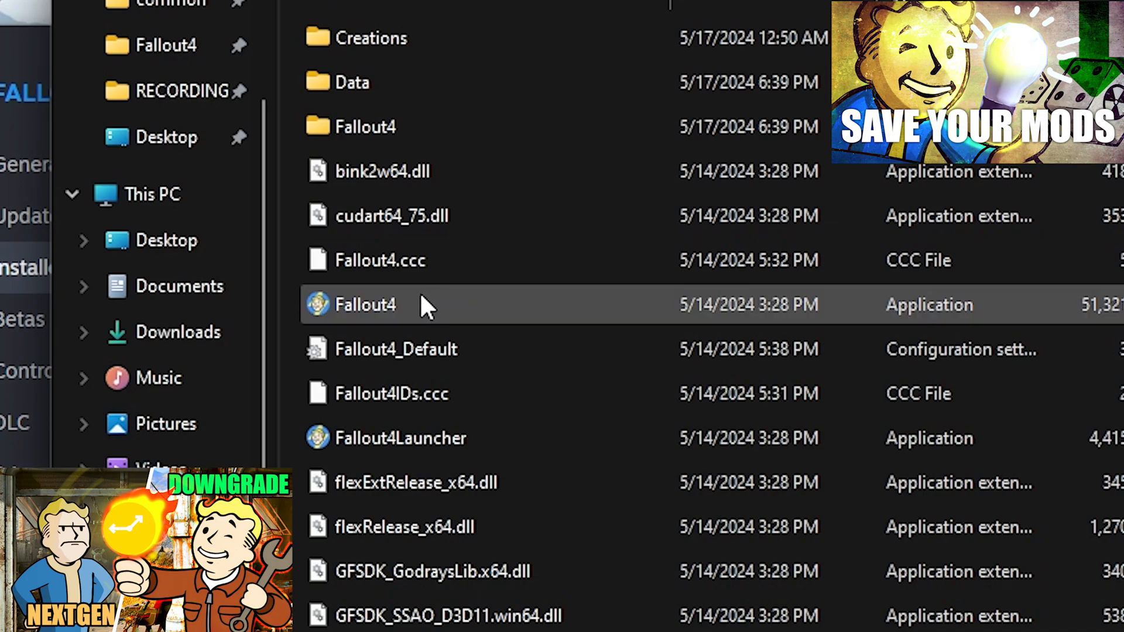
Read Fallout4.exe's file version 1.10.984.0 from its Properties Details
right_click(405, 300)
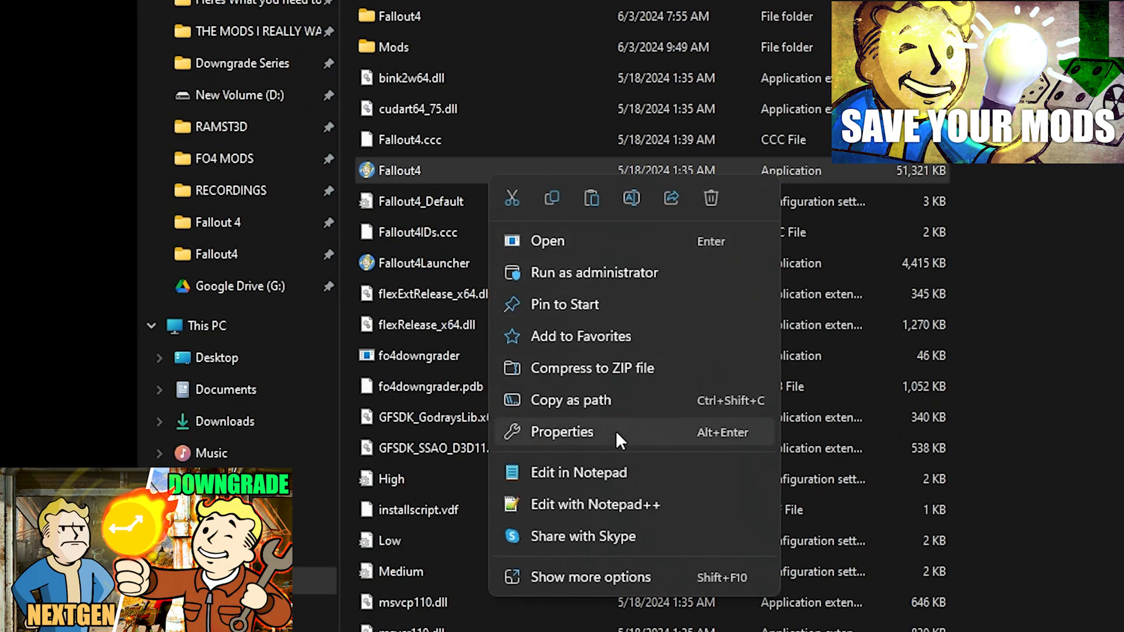
click(616, 432)
click(692, 223)
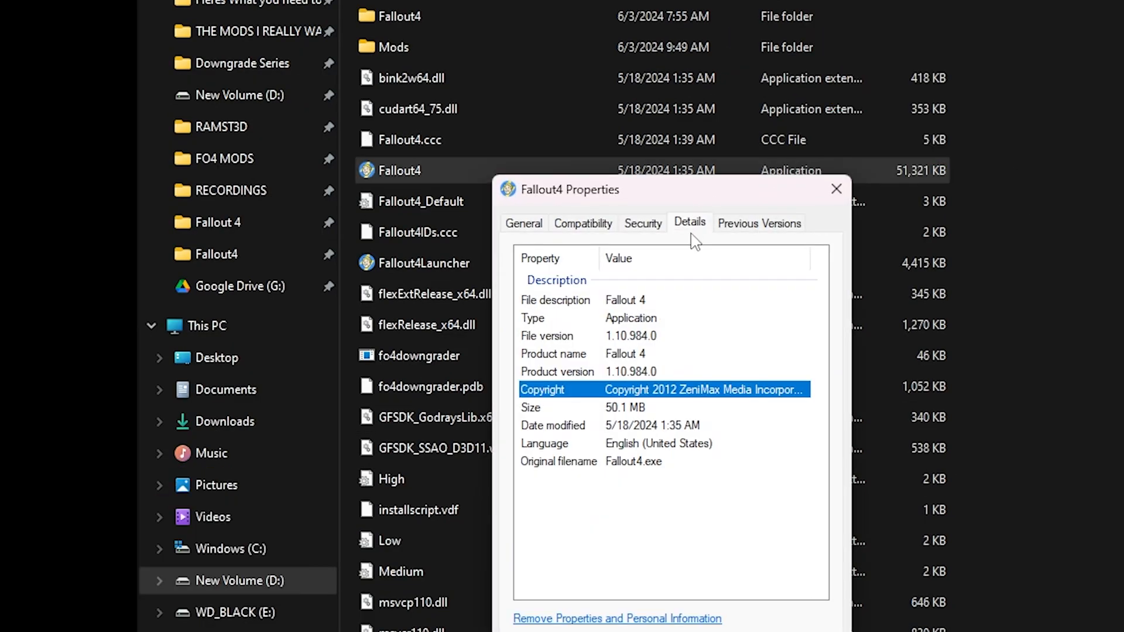
click(661, 374)
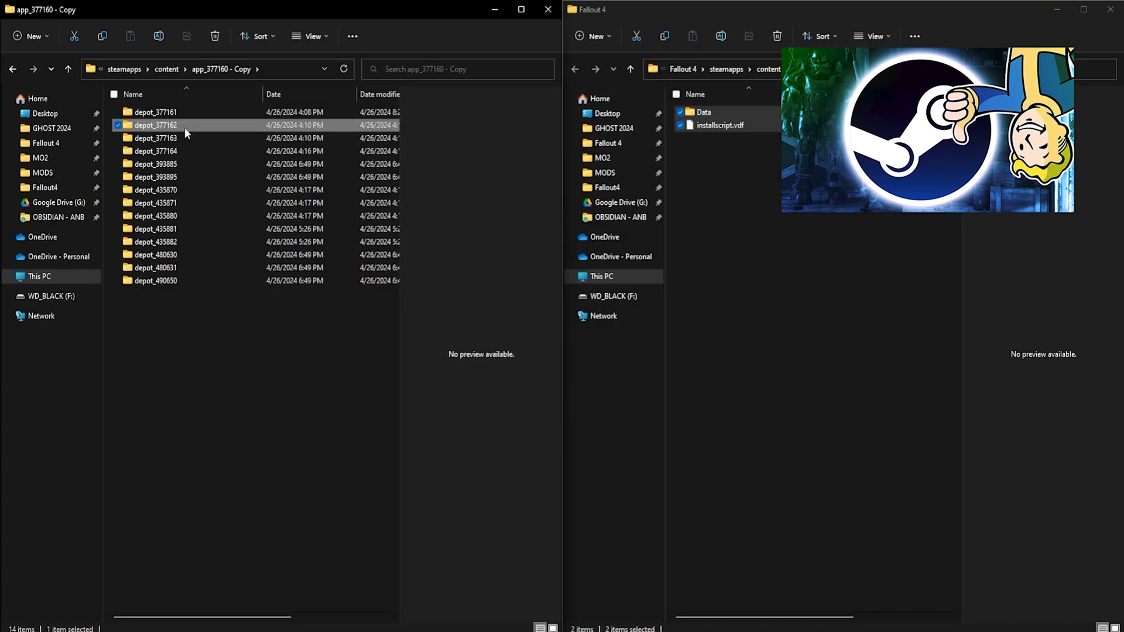
Move Fallout4.exe from depot_377162 into the Fallout 4 content folder
double_click(184, 127)
click(185, 112)
key(ctrl+x)
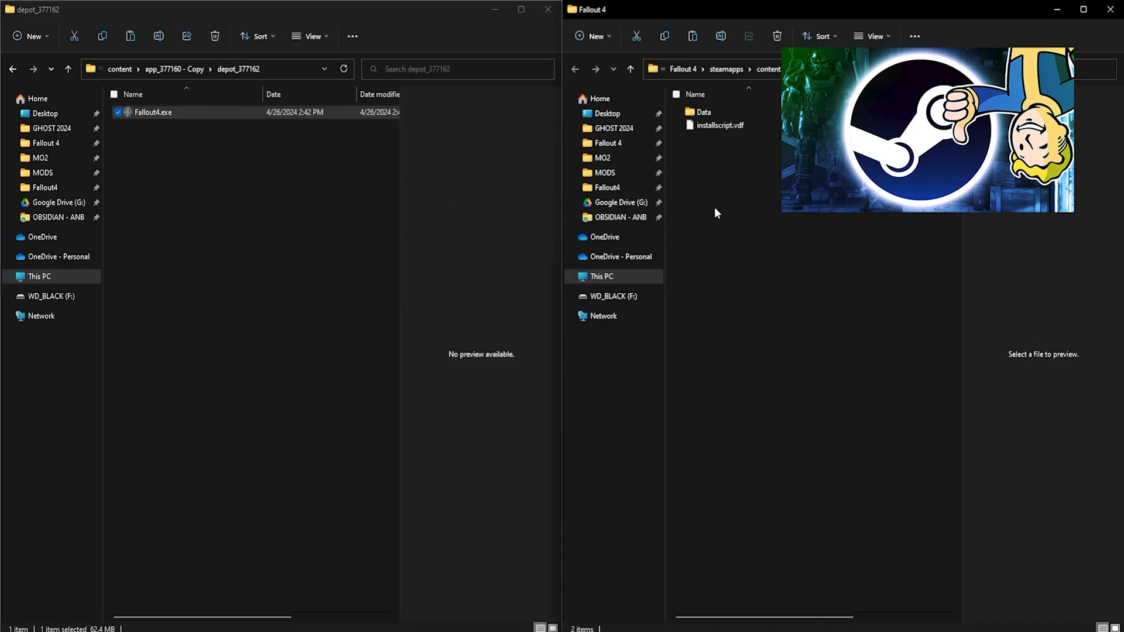
right_click(715, 210)
click(728, 220)
Move every depot_377163 file into the Fallout 4 folder, replacing the existing files
click(192, 67)
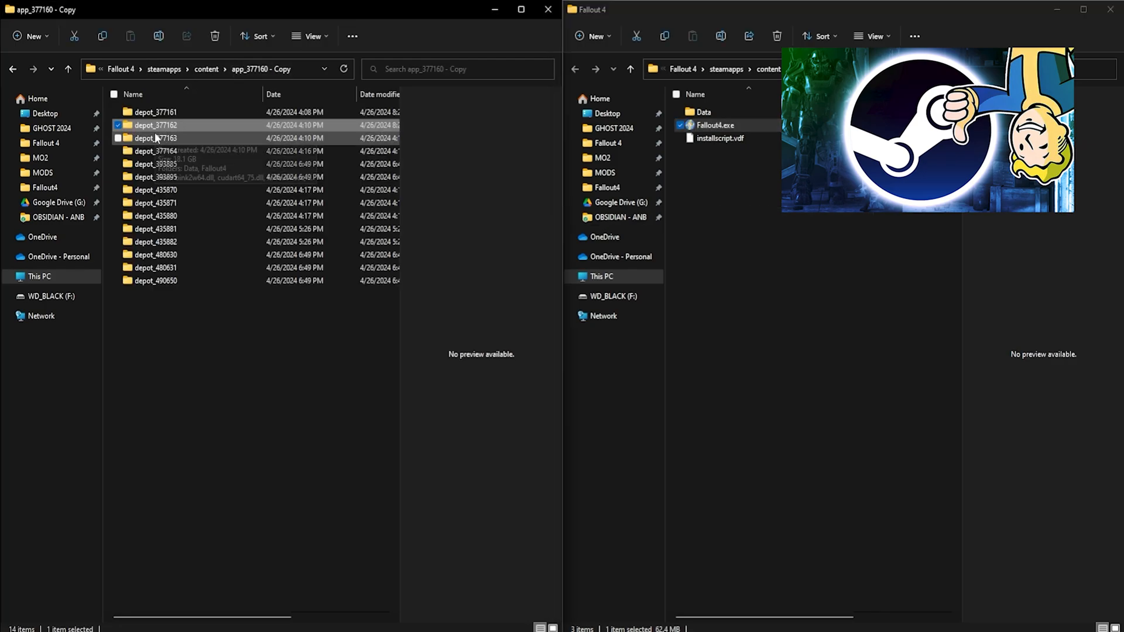
double_click(155, 137)
key(ctrl+a)
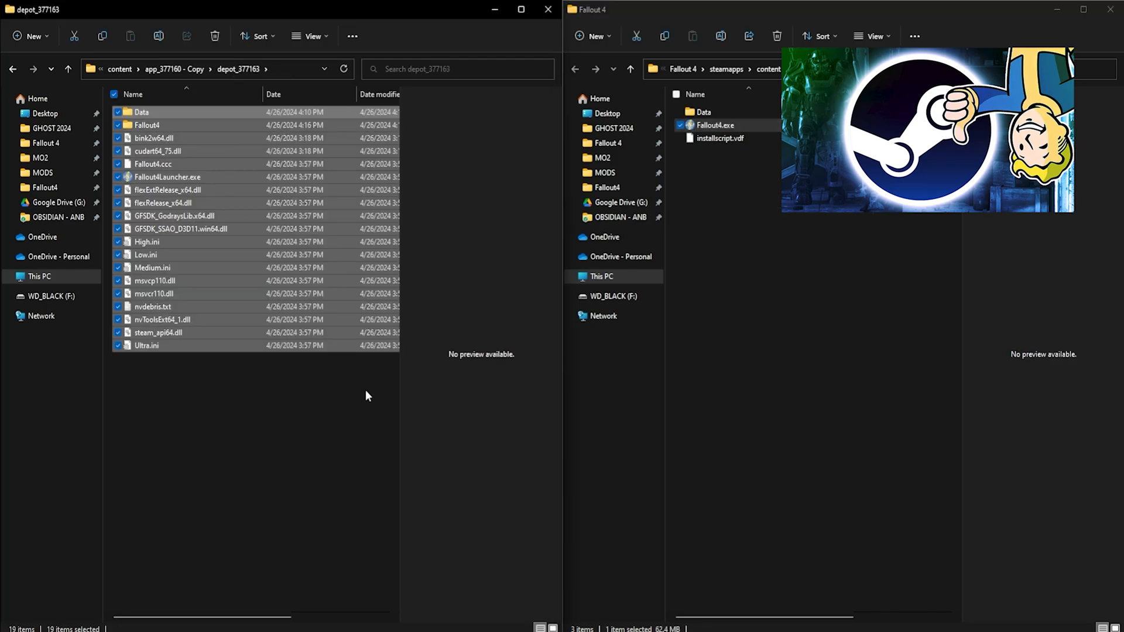
key(ctrl+x)
right_click(759, 275)
click(768, 292)
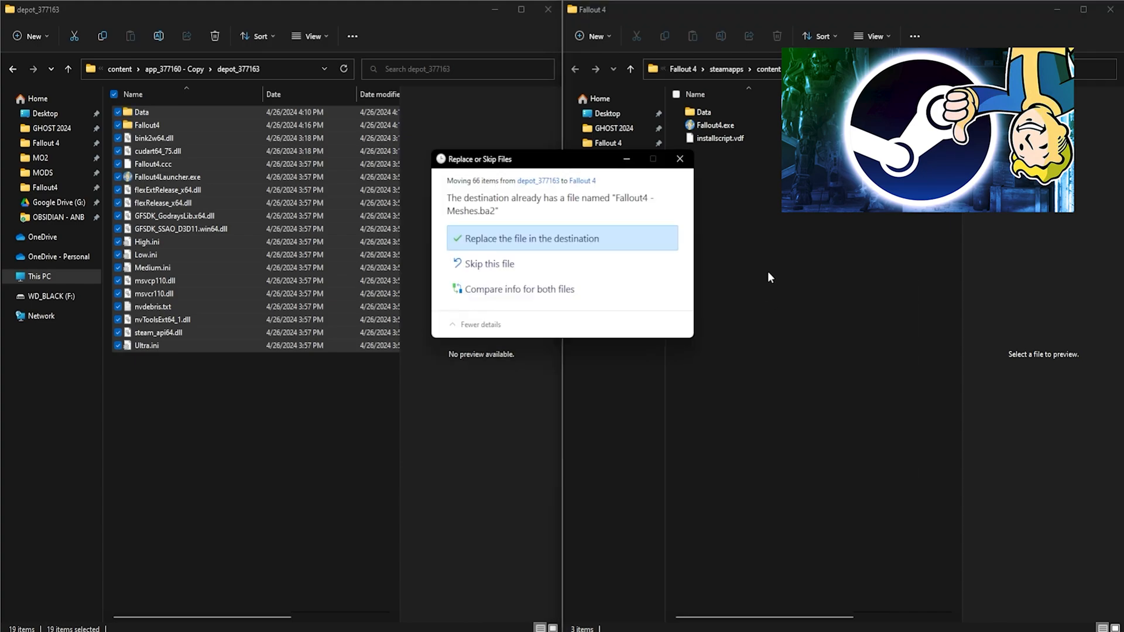
click(609, 249)
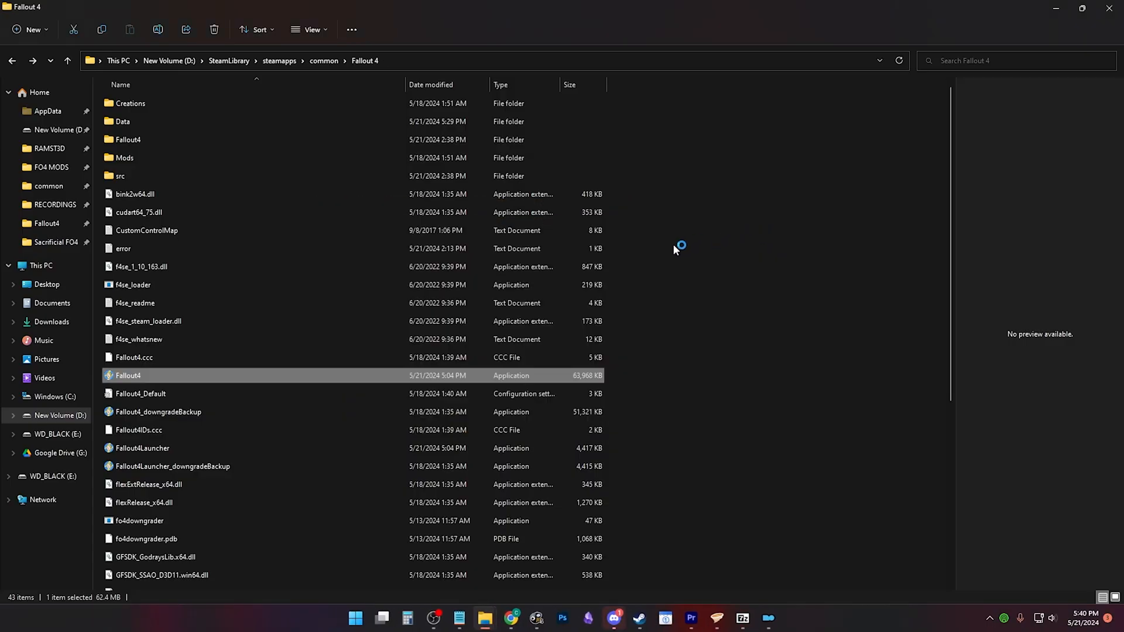
Move the 51 cc* Creation Club files from Data into the empty Creations folder
click(180, 286)
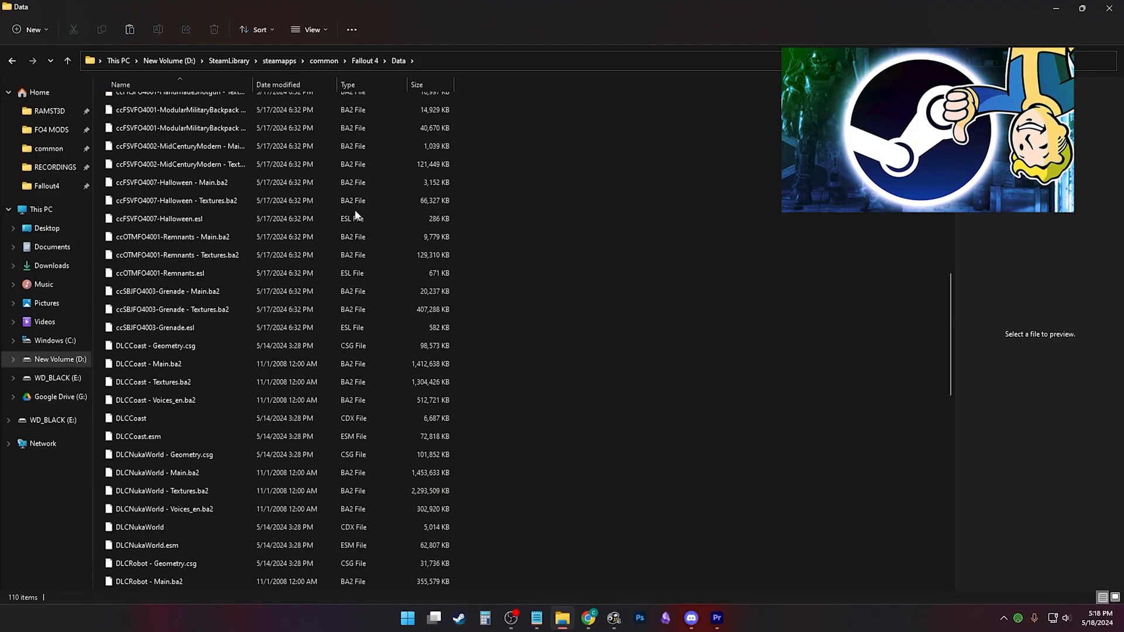
click(186, 330)
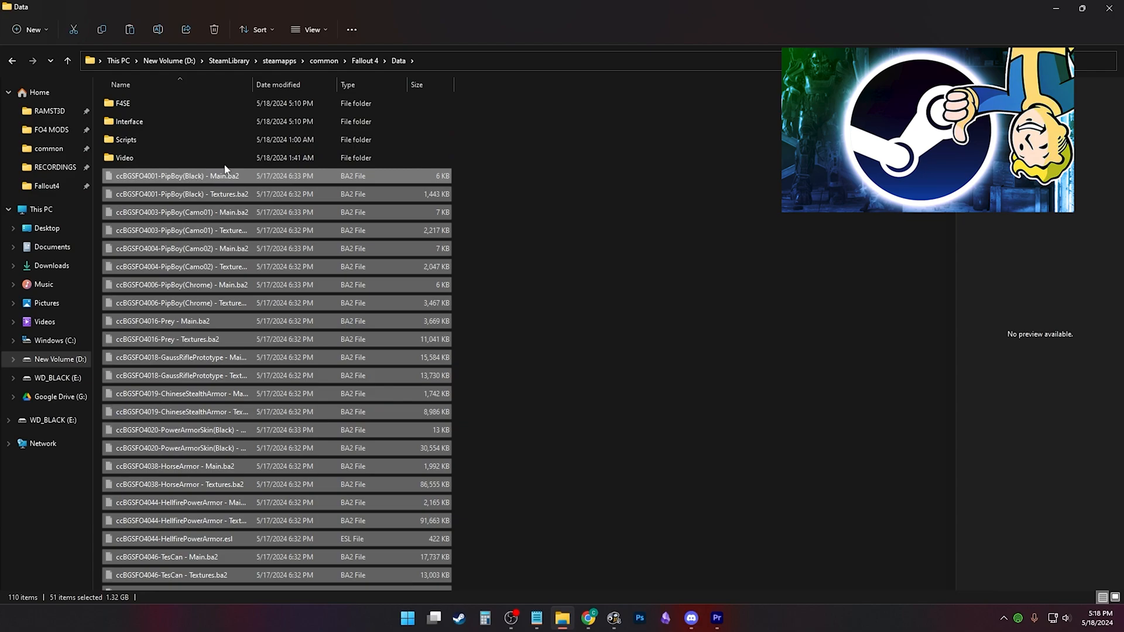
click(367, 61)
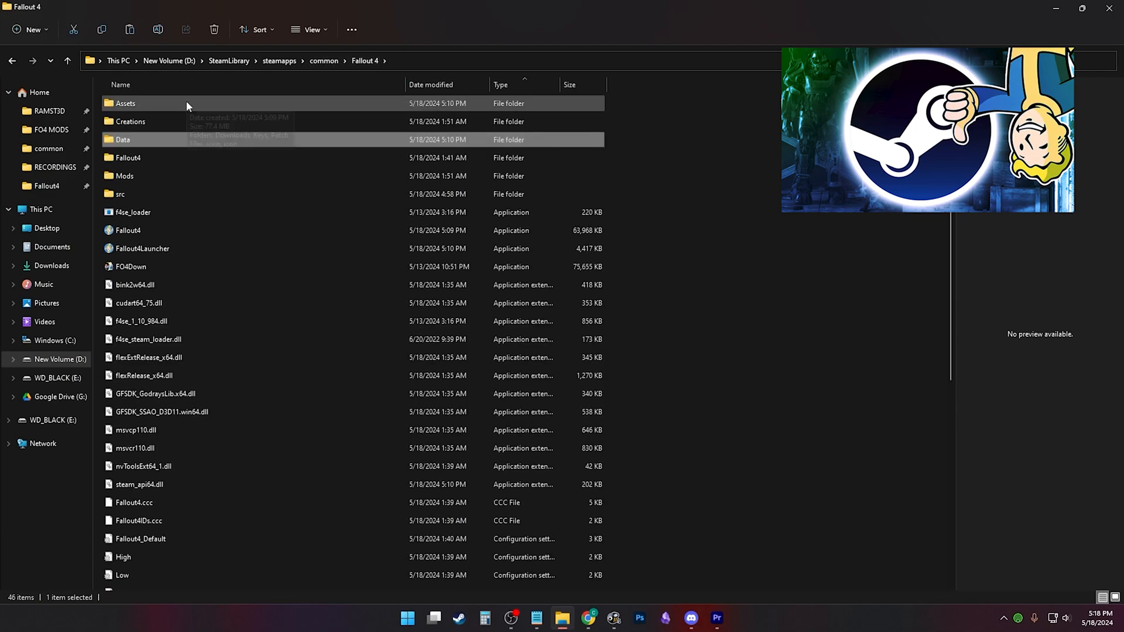
double_click(161, 120)
right_click(168, 150)
click(175, 154)
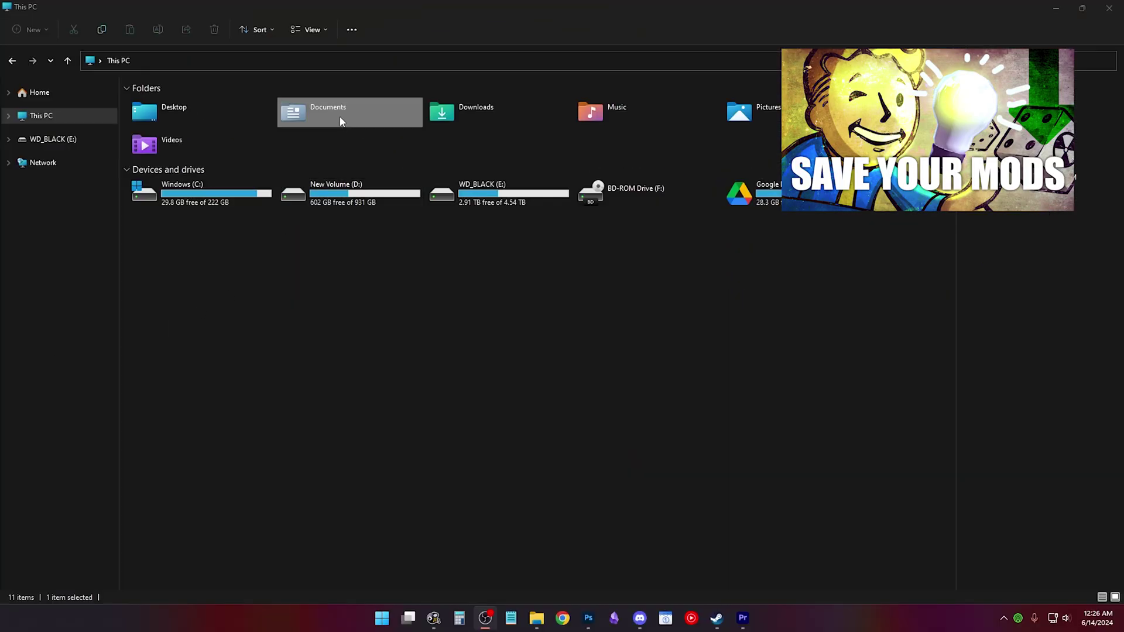
Browse to Documents > My Games > Fallout4, then run Fallout4Launcher from the install folder
double_click(340, 120)
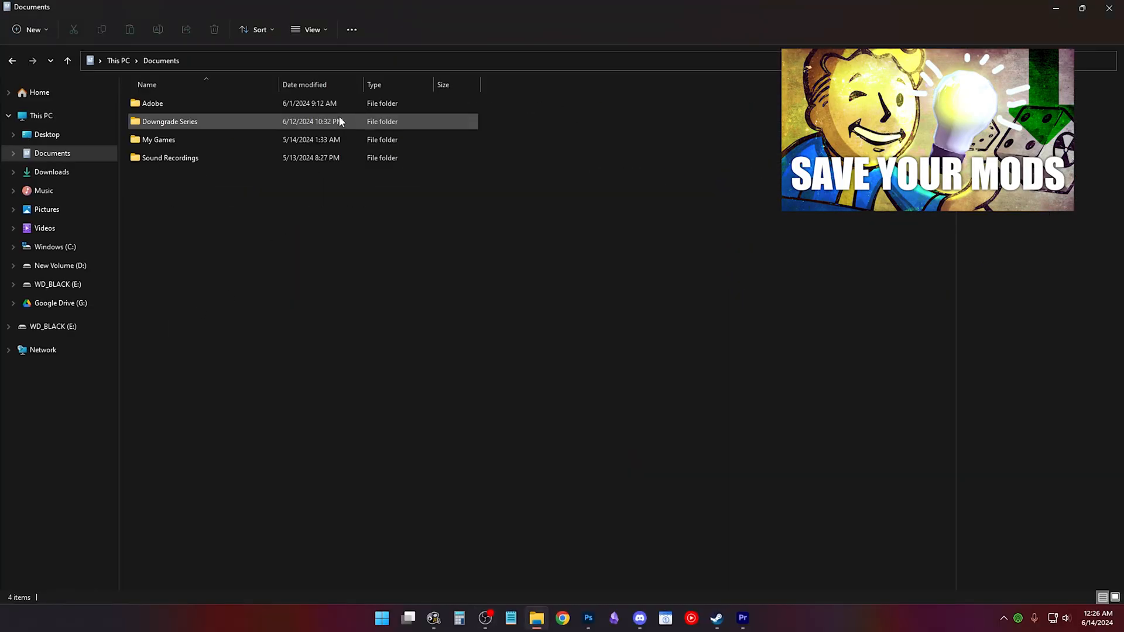
double_click(225, 140)
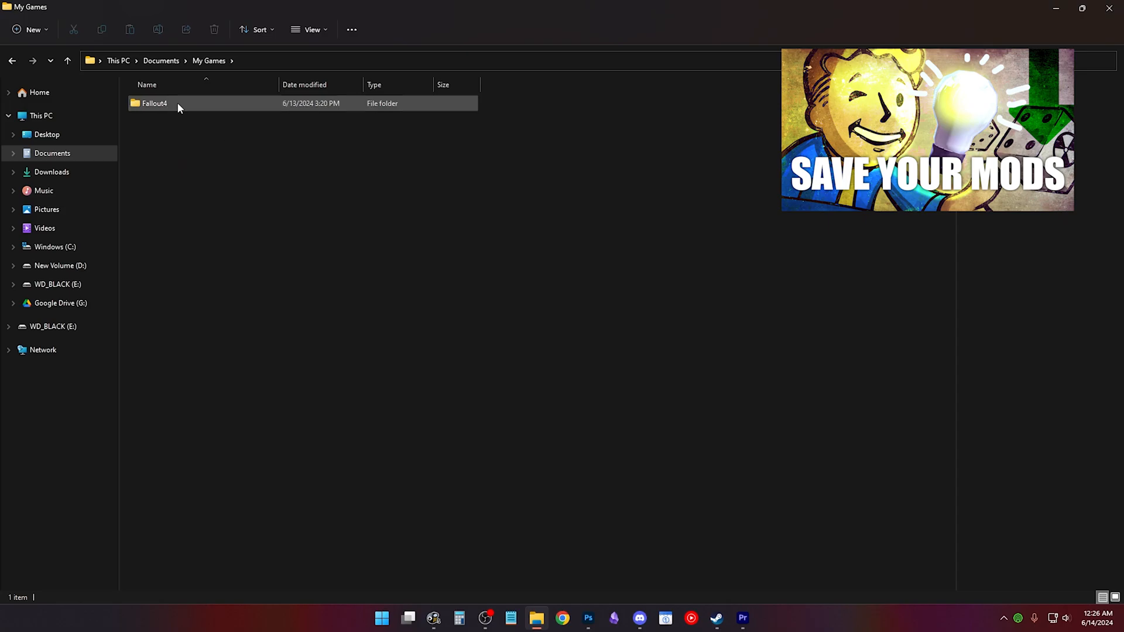
double_click(177, 105)
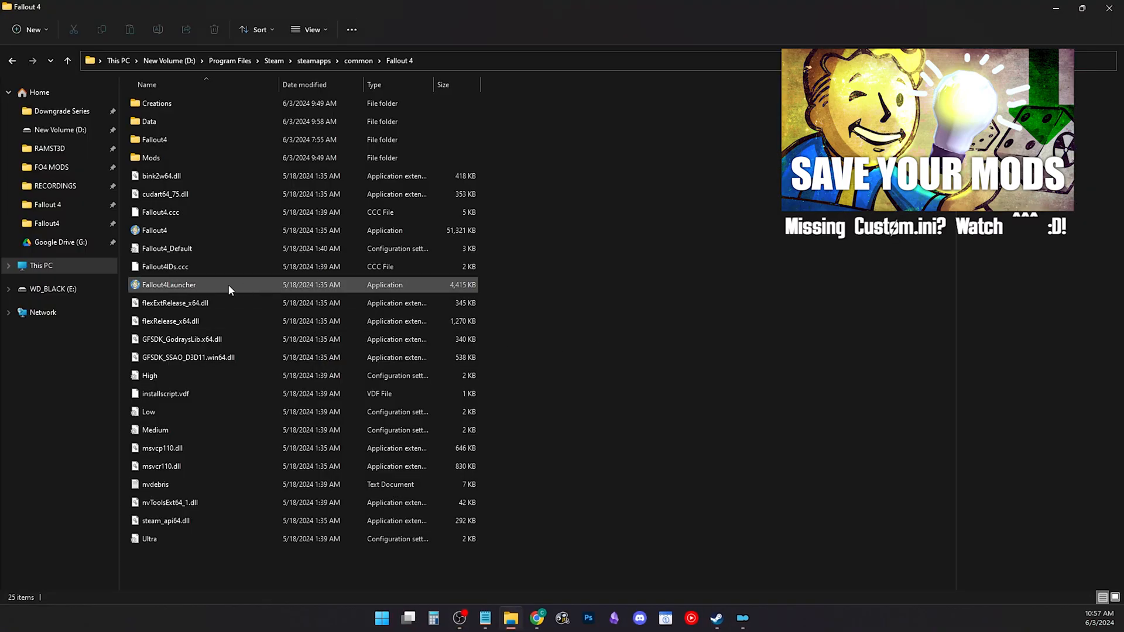
double_click(198, 286)
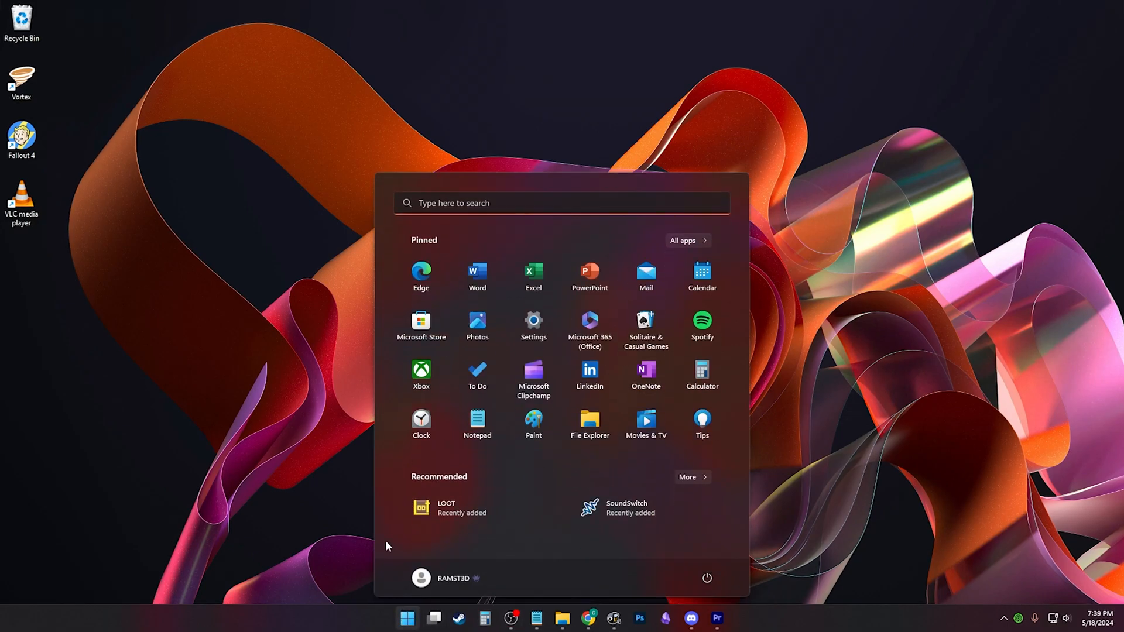
text(dxdiag)
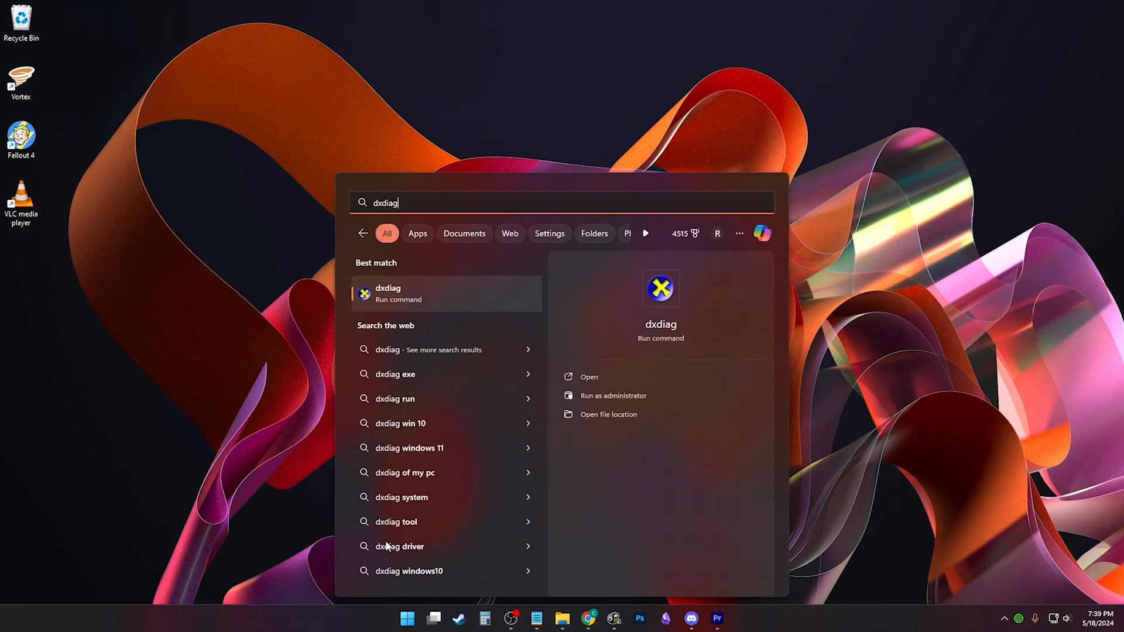
Run dxdiag, read the NVIDIA GeForce RTX 2060 on the Display 1 tab, and exit
click(481, 289)
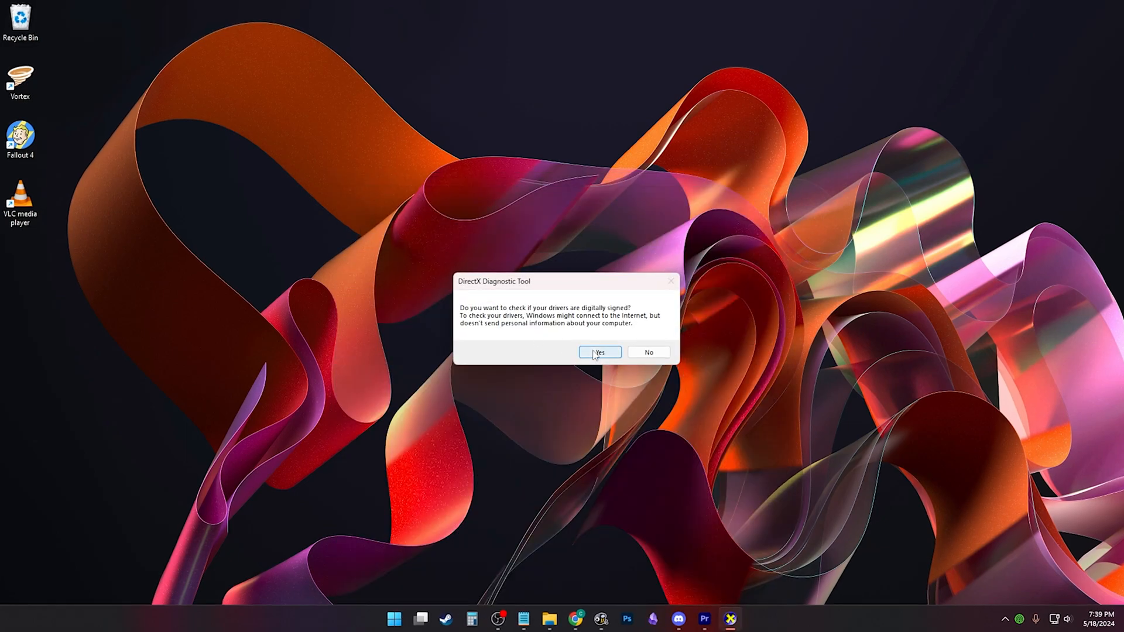
click(644, 354)
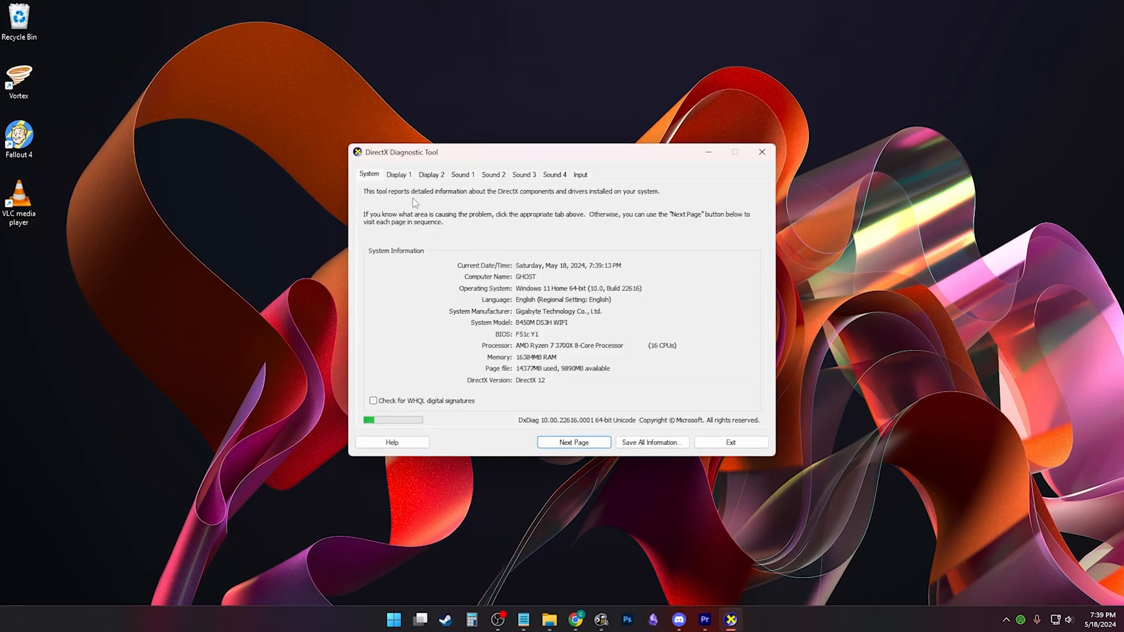
click(398, 174)
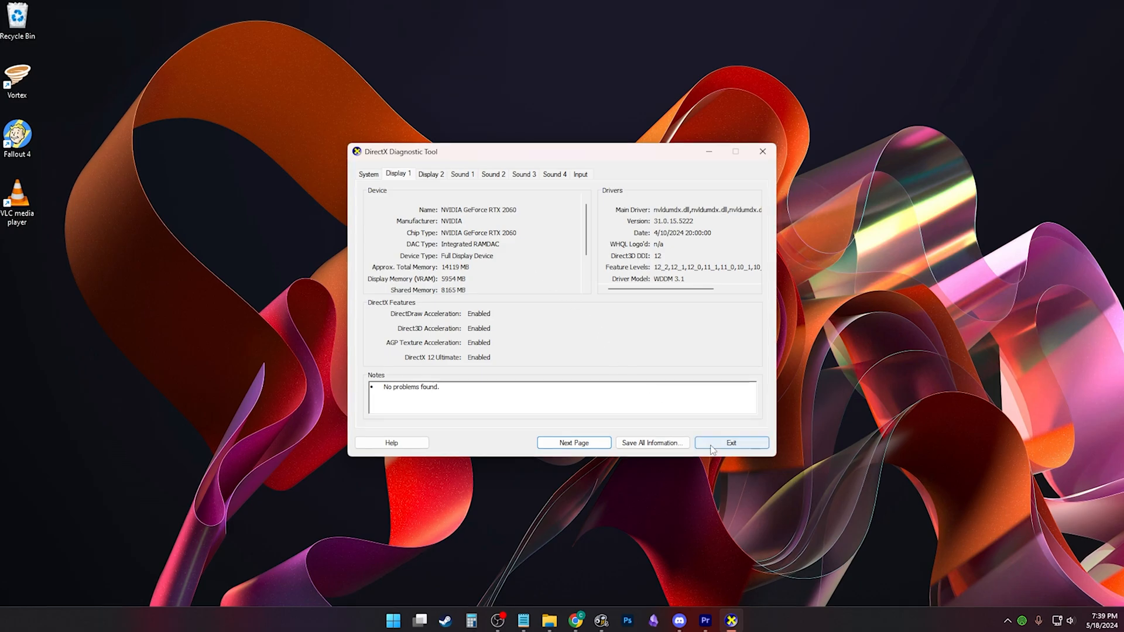
click(731, 444)
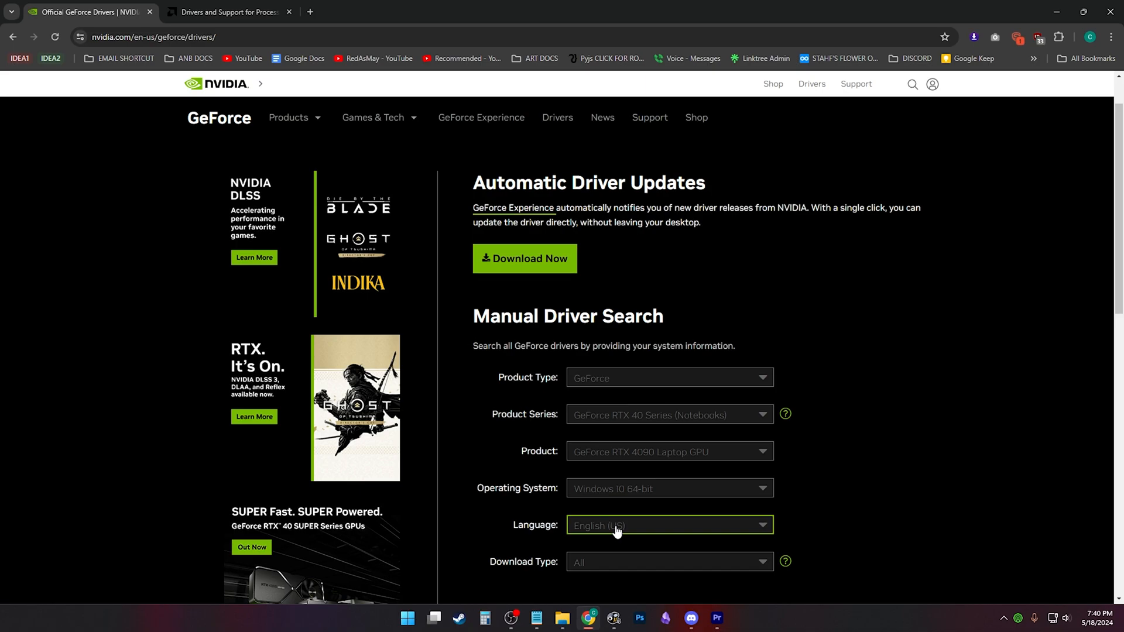
Review the AMD Drivers and Support page, then switch to the NVIDIA GeForce drivers tab
click(243, 11)
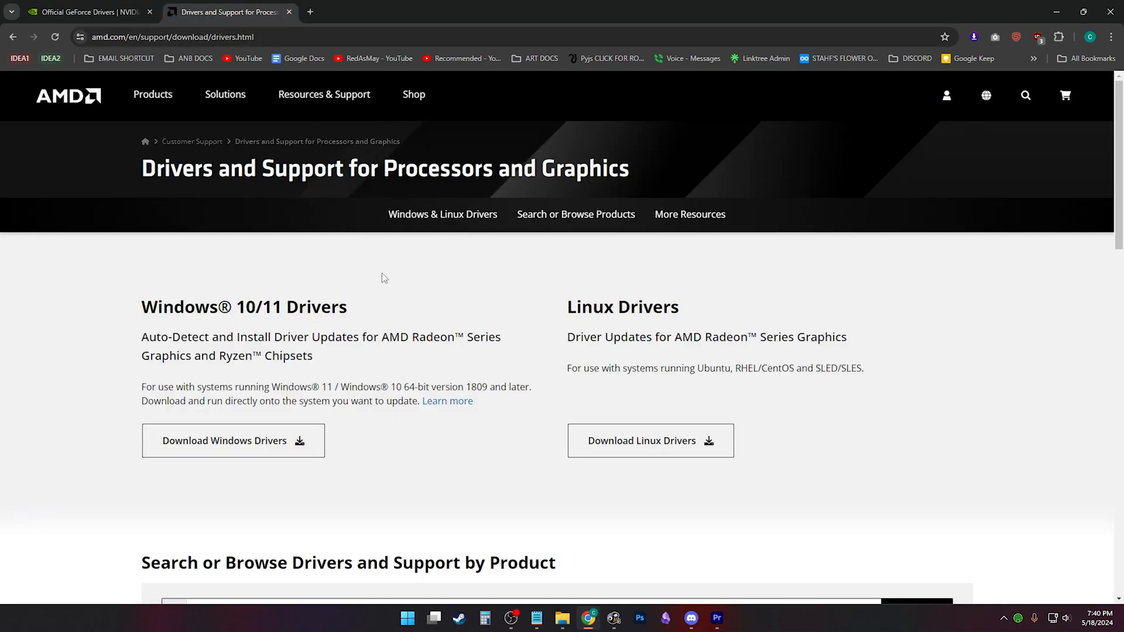
scroll(382, 278, down, 1)
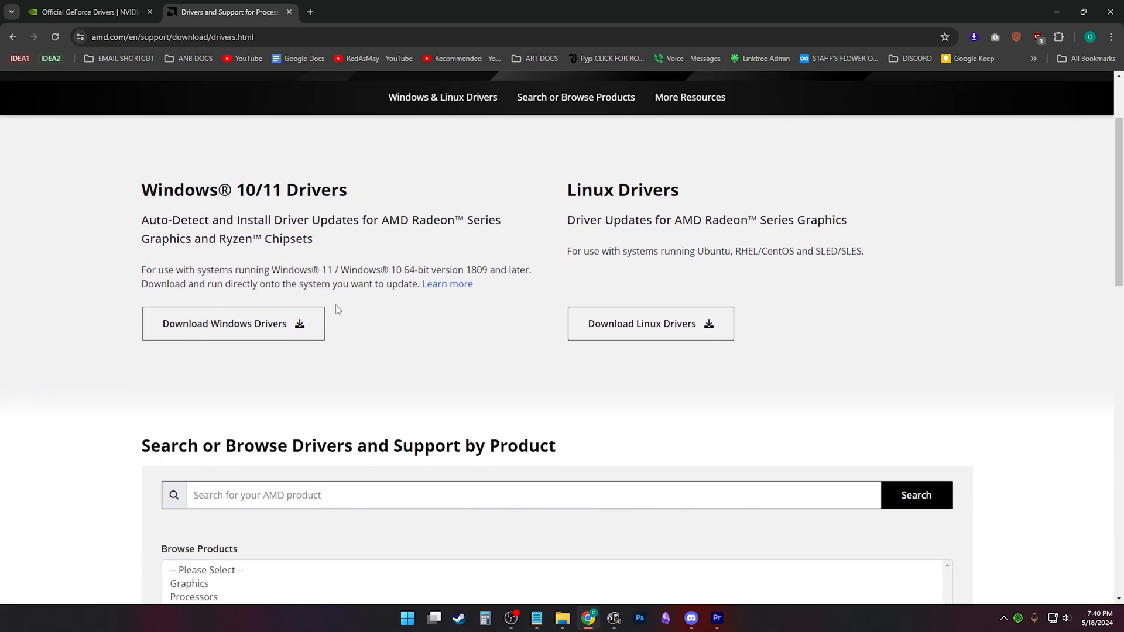
scroll(338, 347, down, 2)
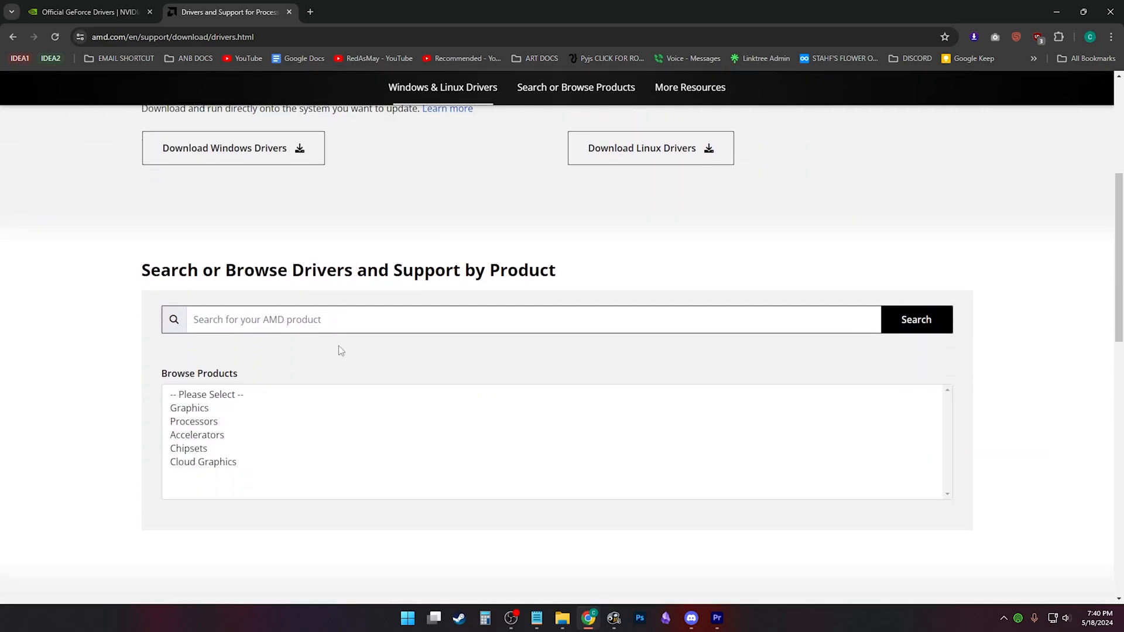
key(ctrl+shift+Tab)
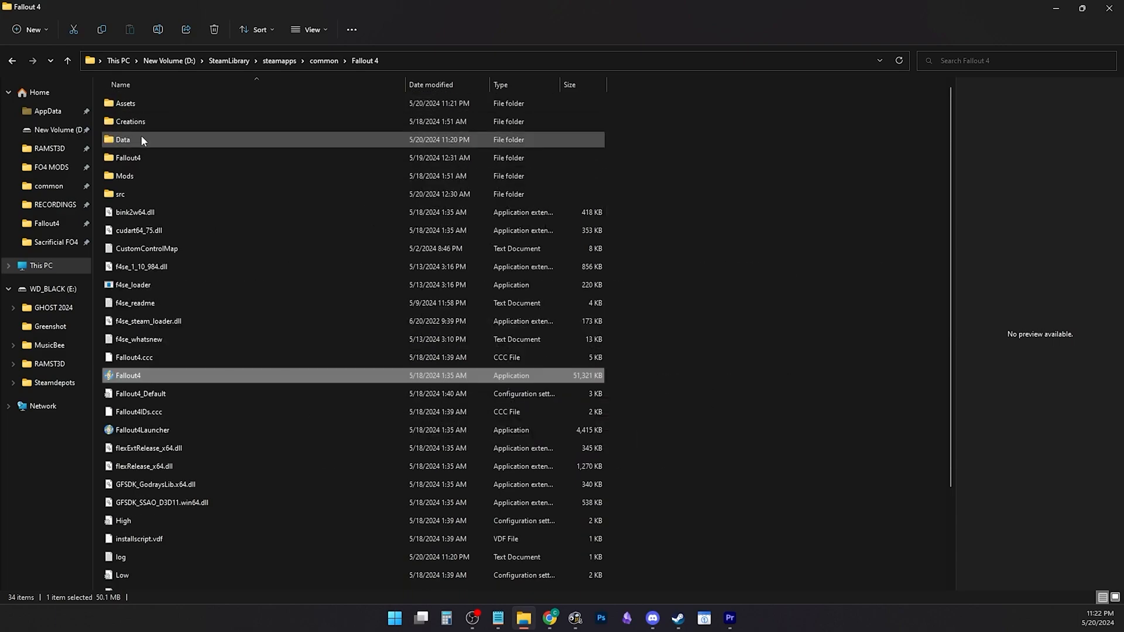
Delete BackportedBA2Support.dll and version-1-10-163-0.bin from Data > F4SE > Plugins
double_click(141, 139)
double_click(156, 106)
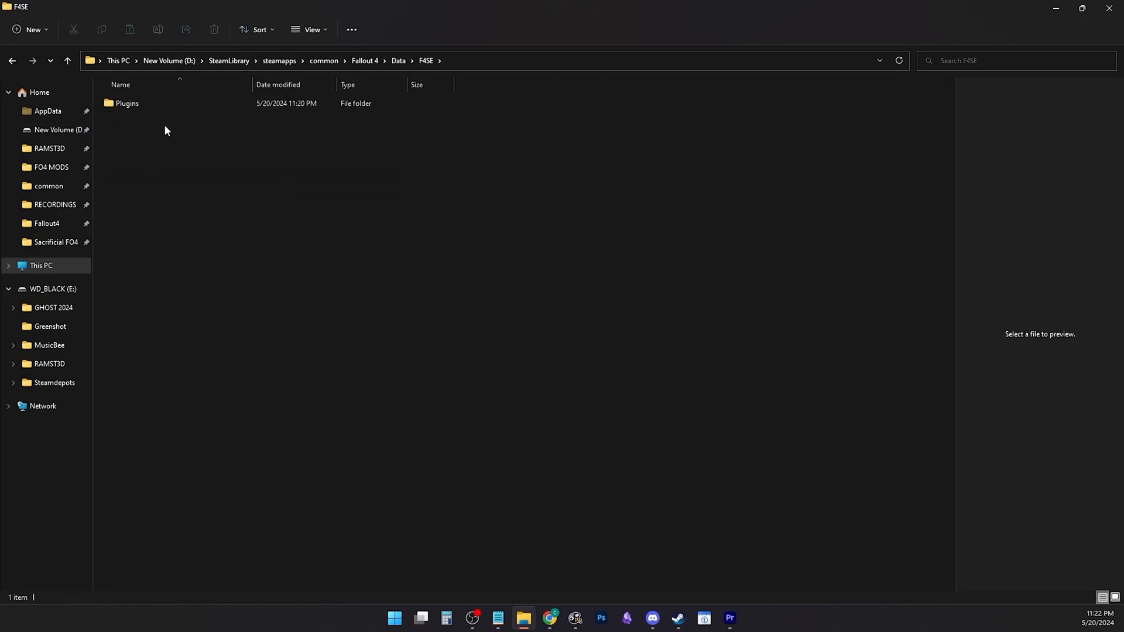
click(165, 106)
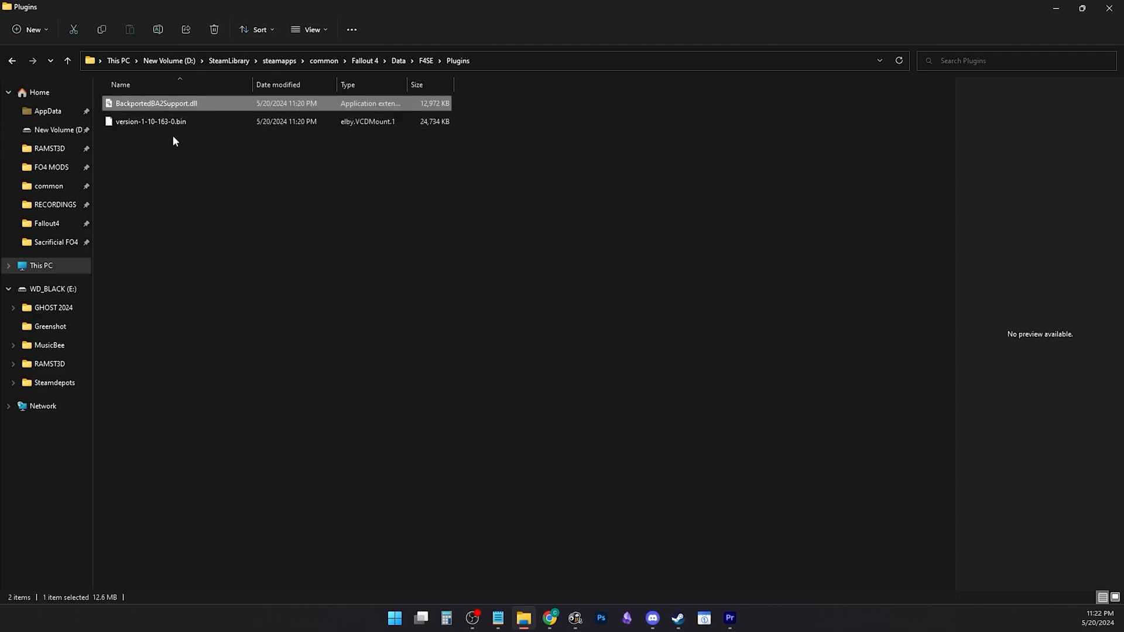
shift+click(161, 122)
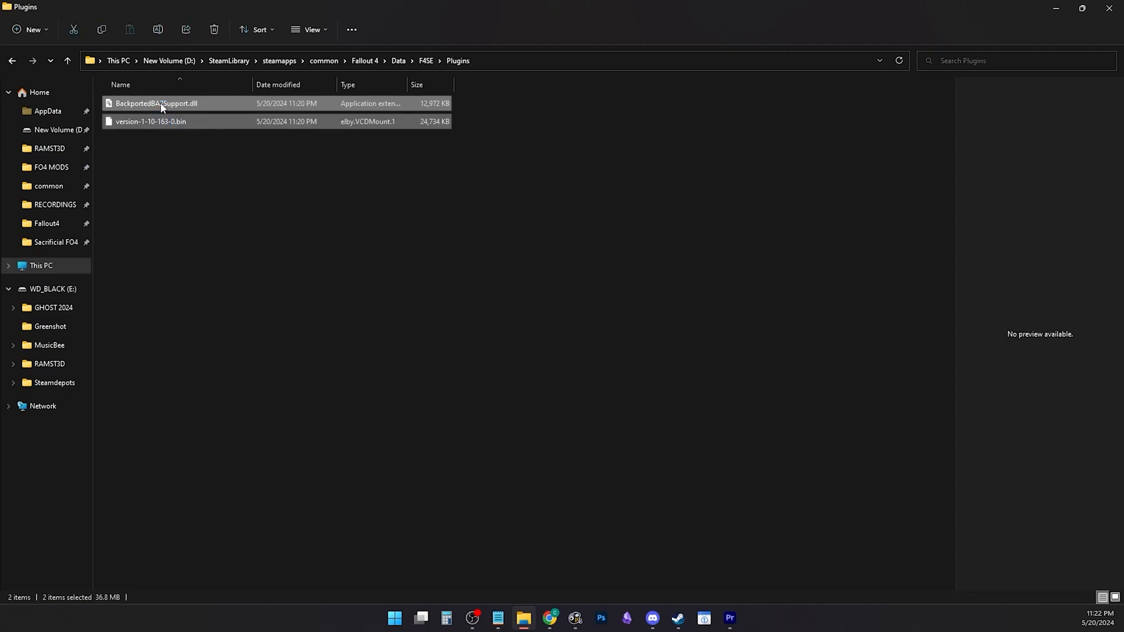
key(Delete)
Delete the lone file in Data > Interface, then start a mod purge in Vortex
click(13, 61)
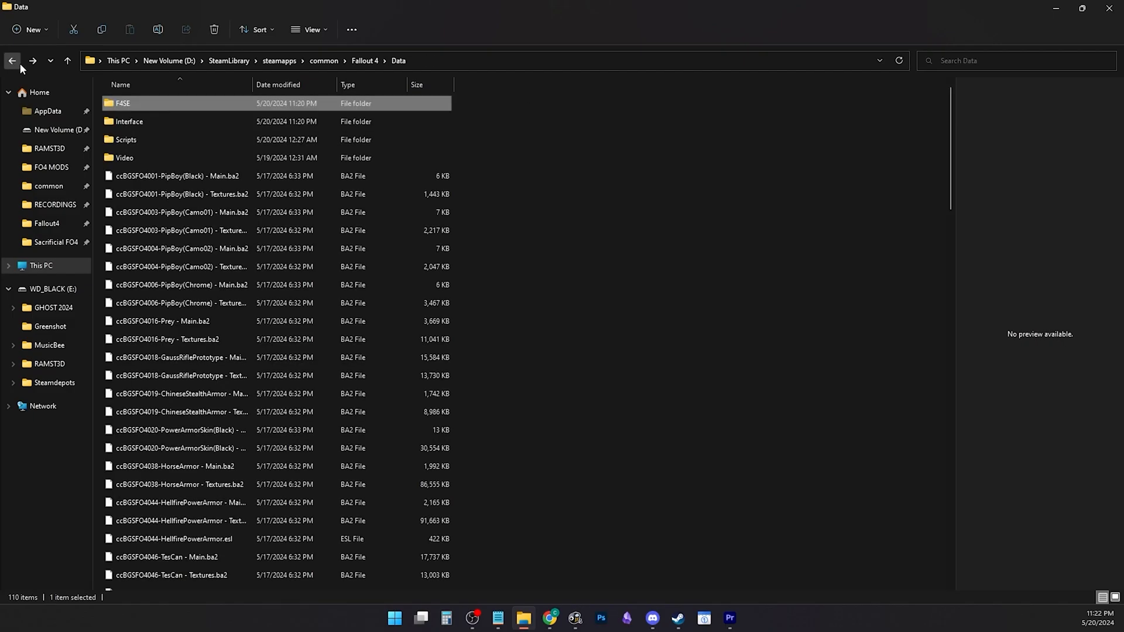
click(137, 126)
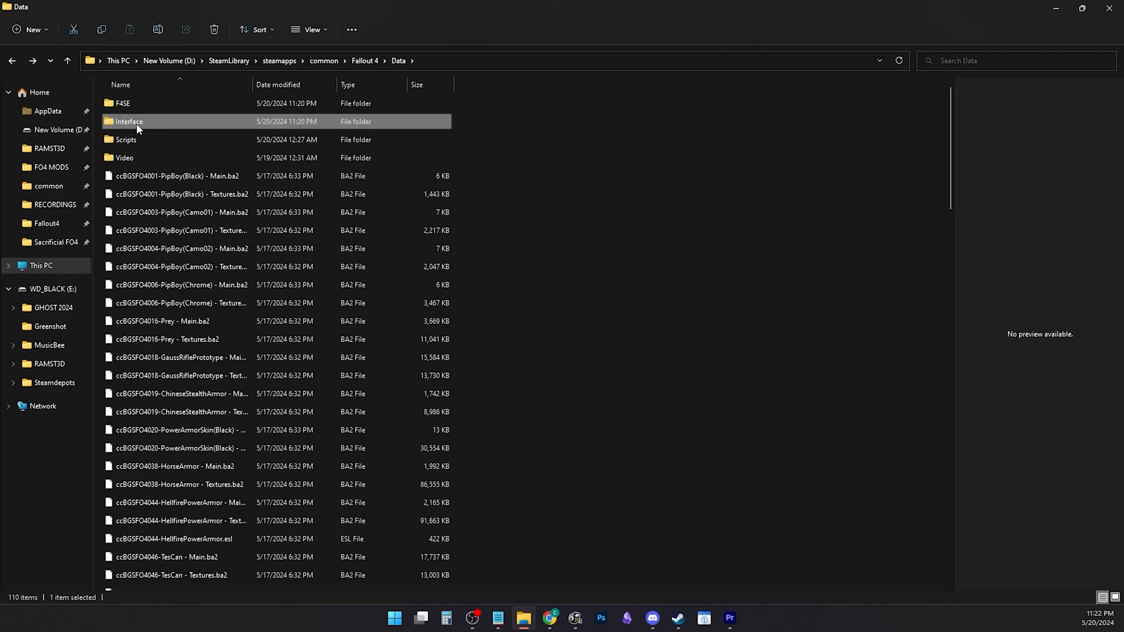
double_click(137, 126)
click(141, 108)
key(Delete)
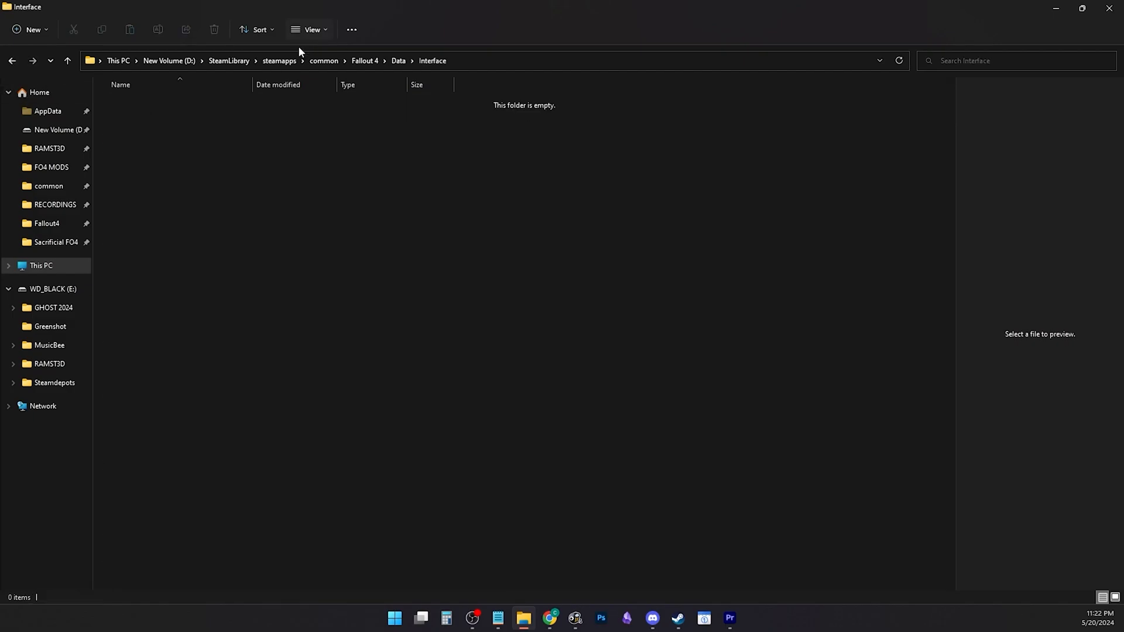
click(321, 84)
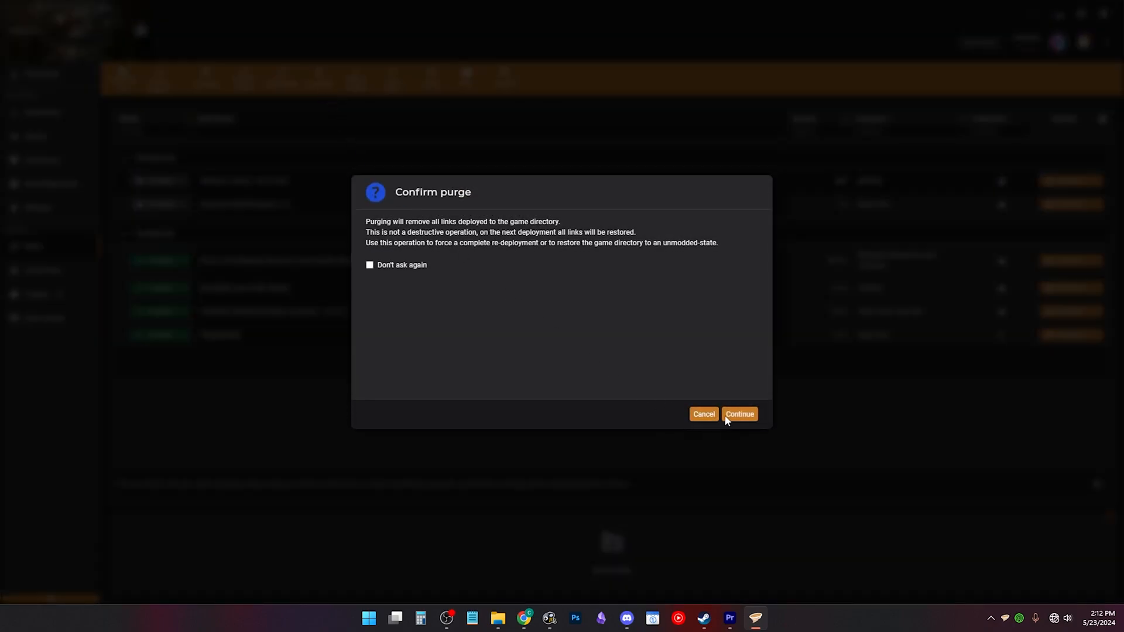
Confirm the purge of deployed links and group the mod list by enabled status
click(728, 419)
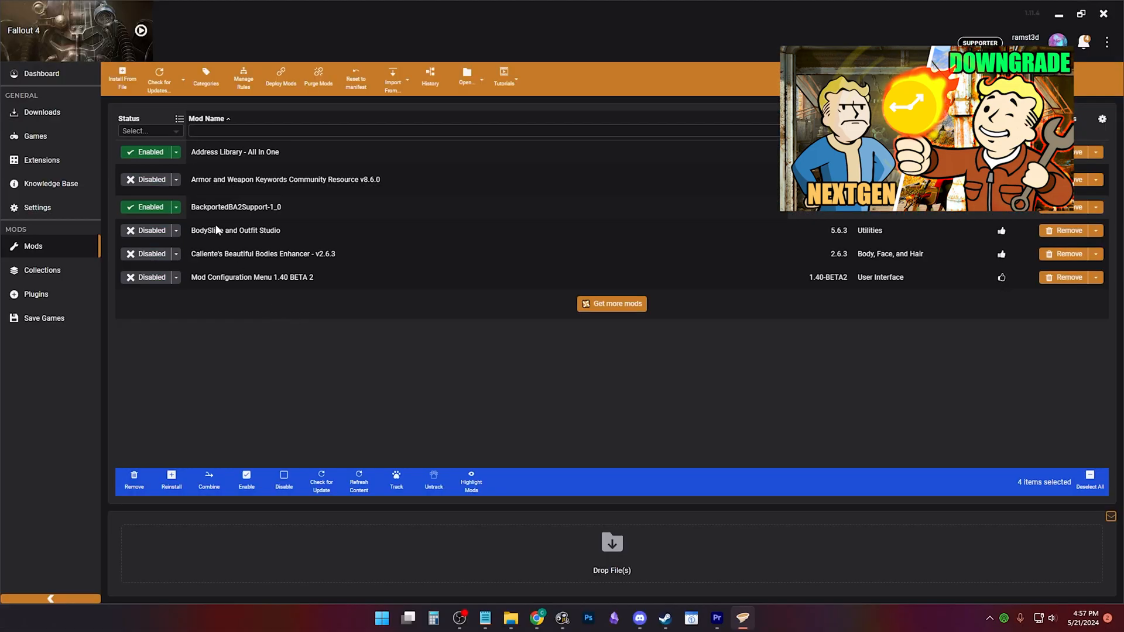
click(179, 119)
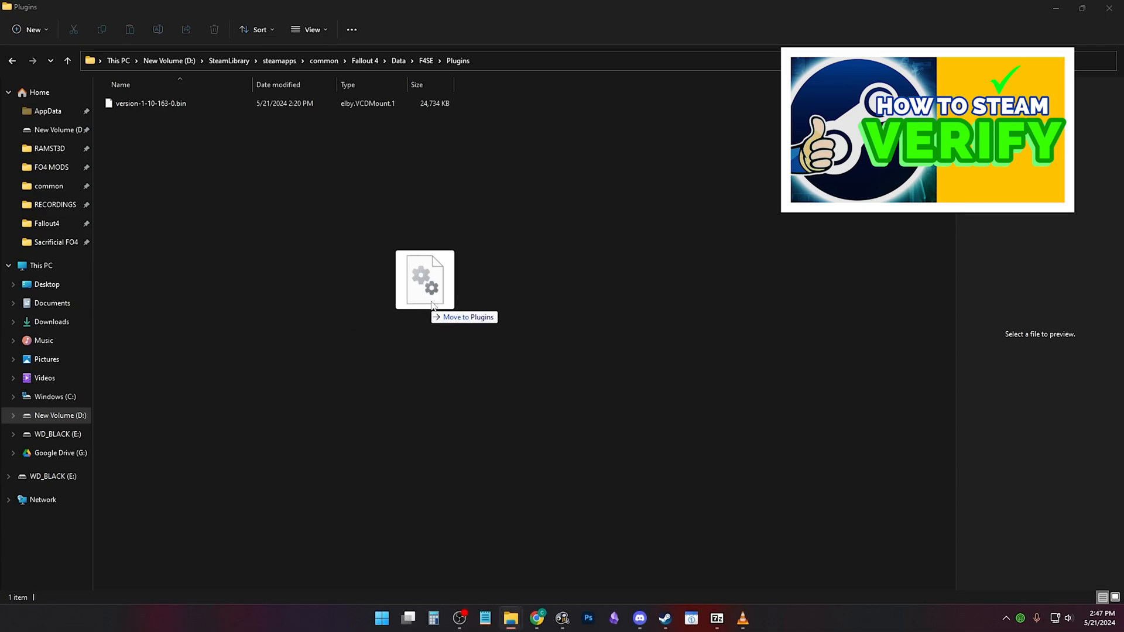
Check the empty Data folder, then start Steam's Verify integrity of game files for Fallout 4
drag(427, 290, 437, 261)
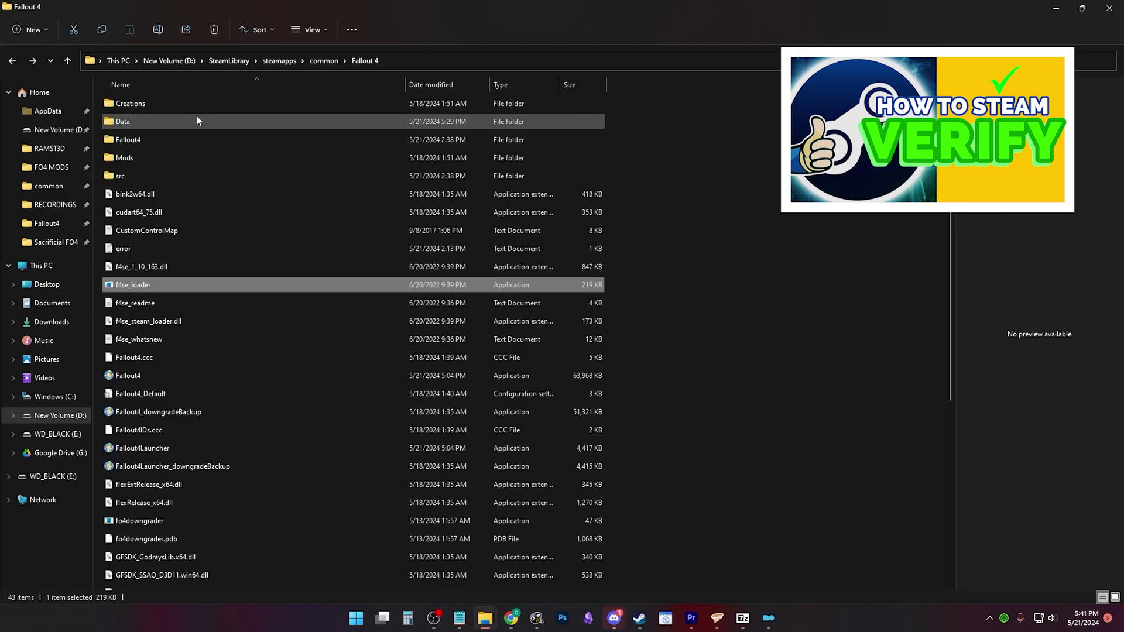
double_click(195, 115)
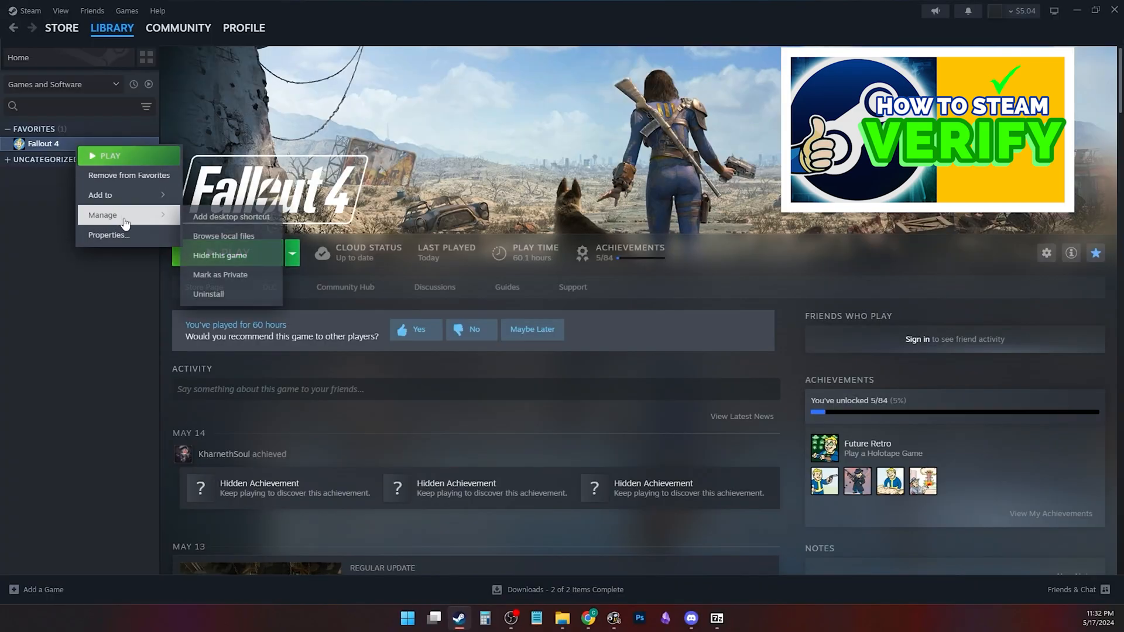
click(166, 219)
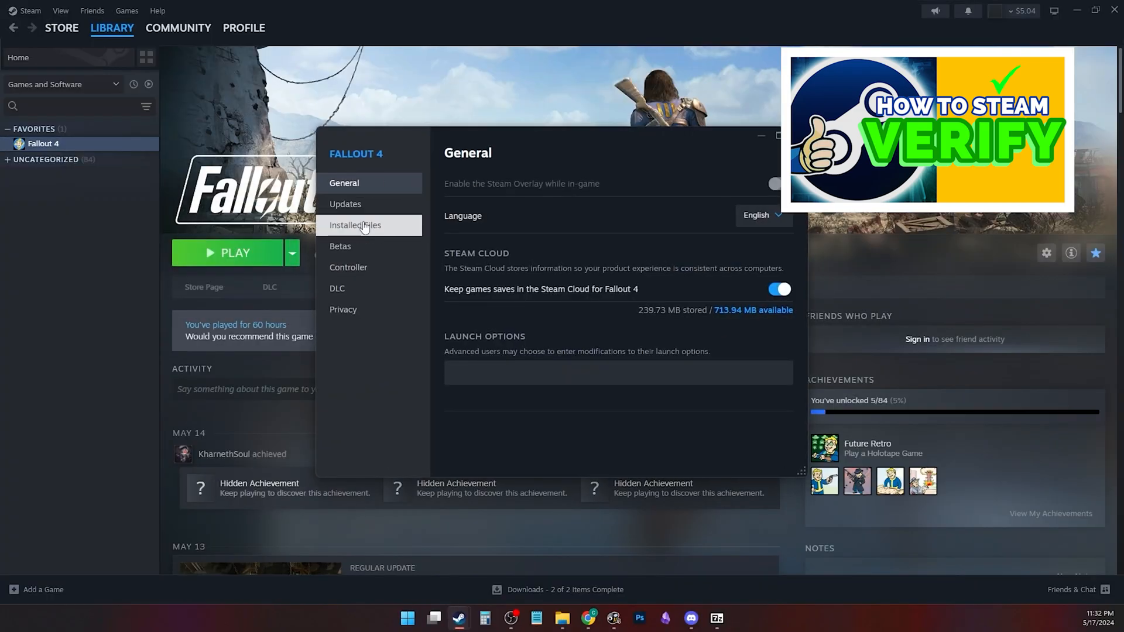
click(418, 228)
click(702, 301)
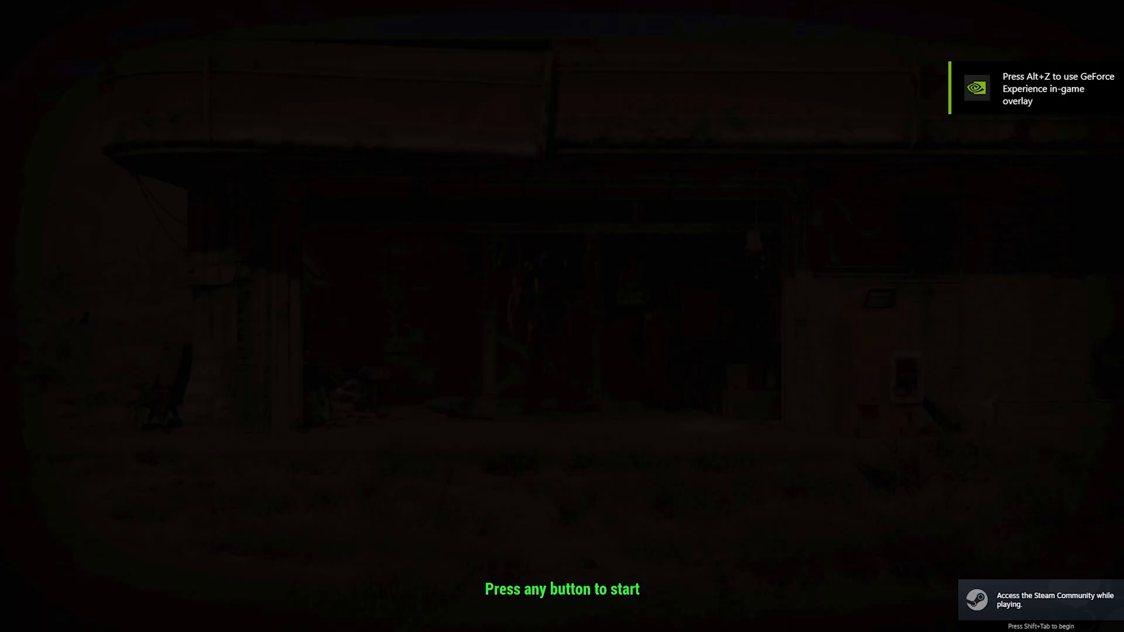
Accept Fallout 4's detected video hardware and graphics options and exit the launcher
key(Return)
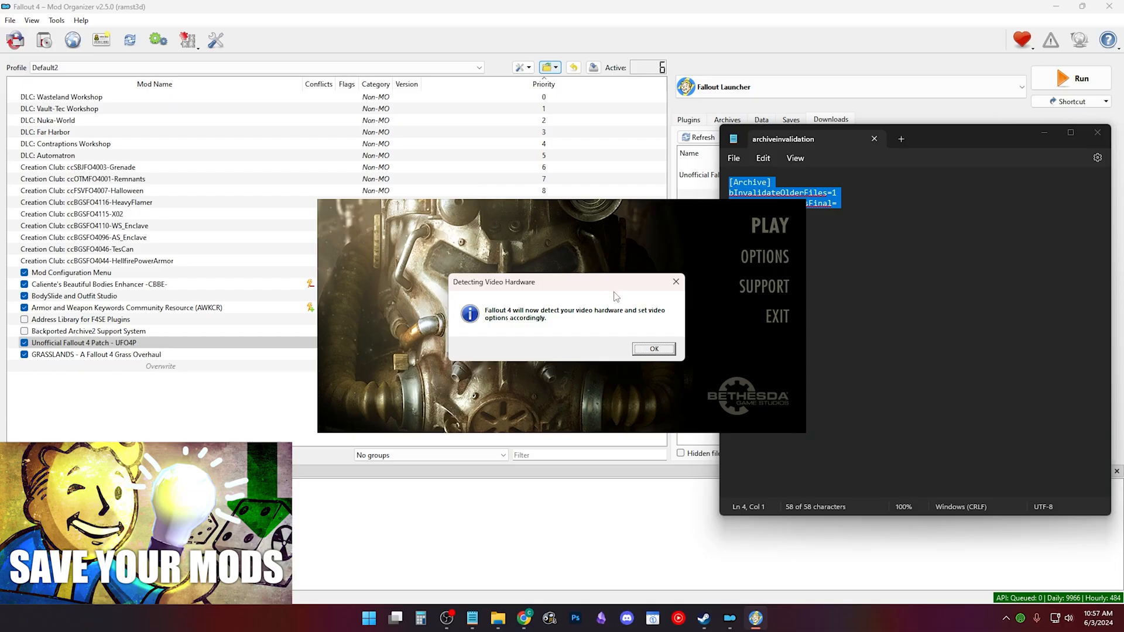
click(656, 349)
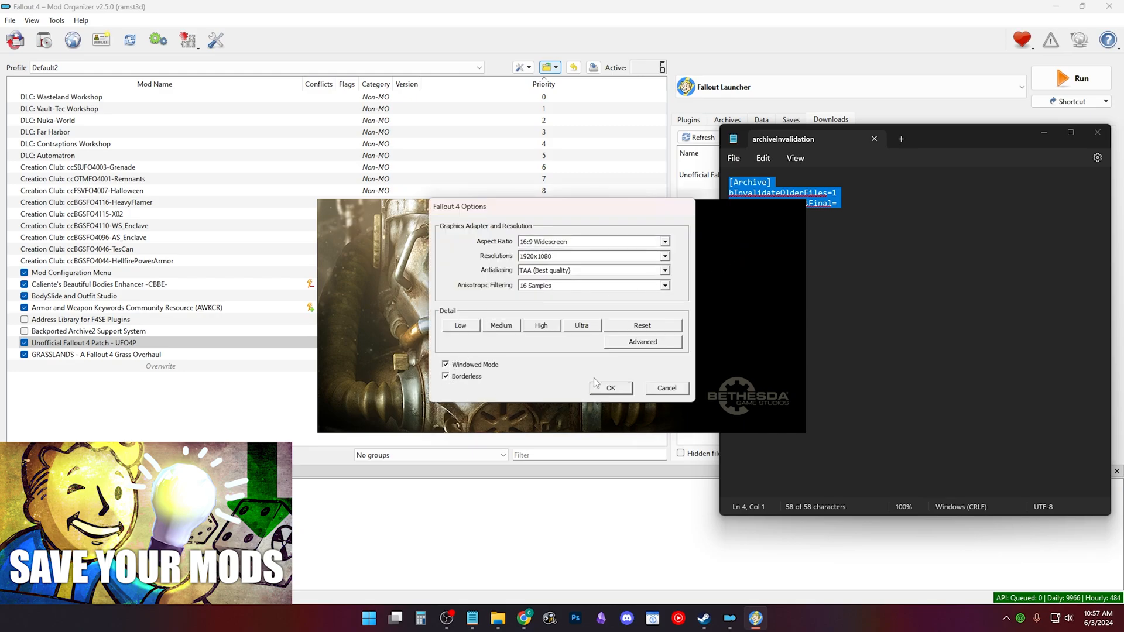
click(610, 389)
click(778, 319)
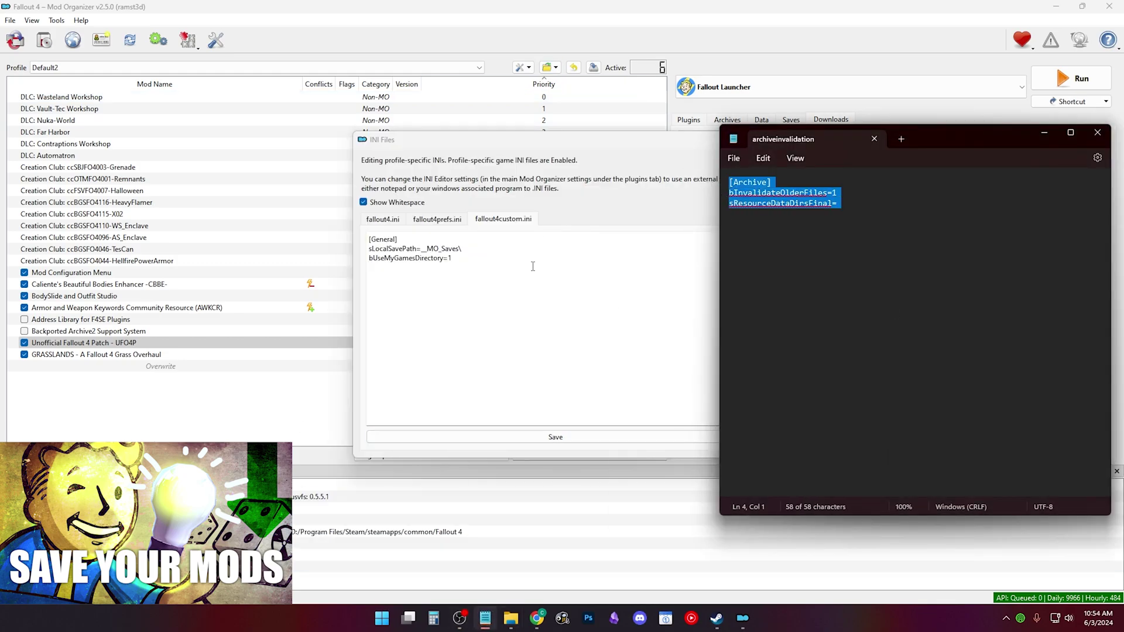
Edit and save the profile's Fallout4Custom.ini in Mod Organizer 2's INI Files
click(392, 274)
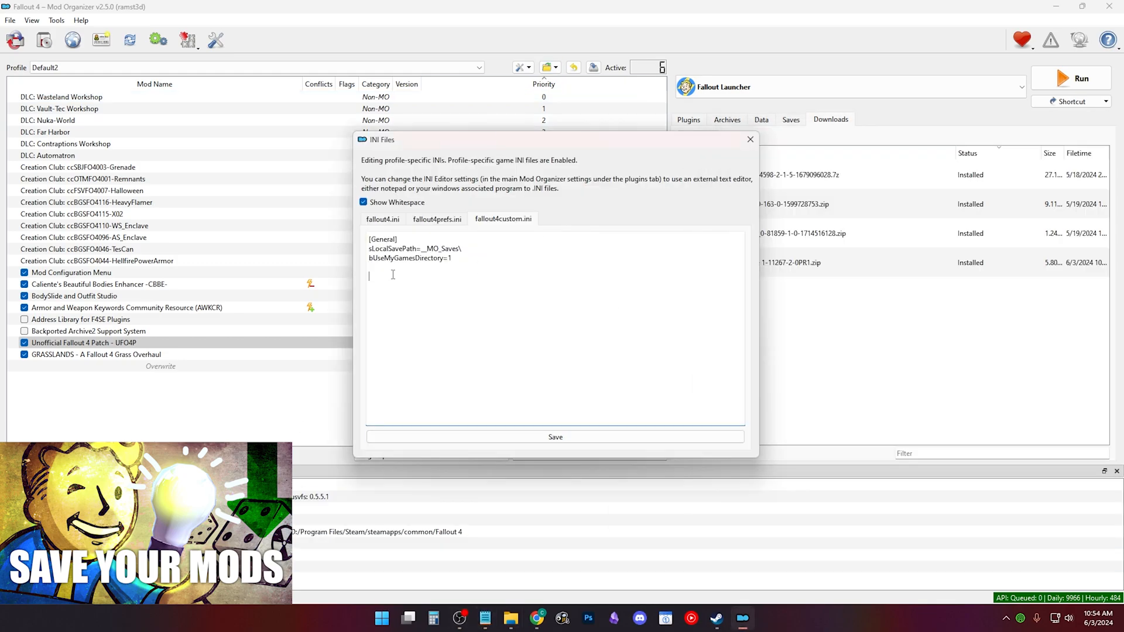
click(555, 437)
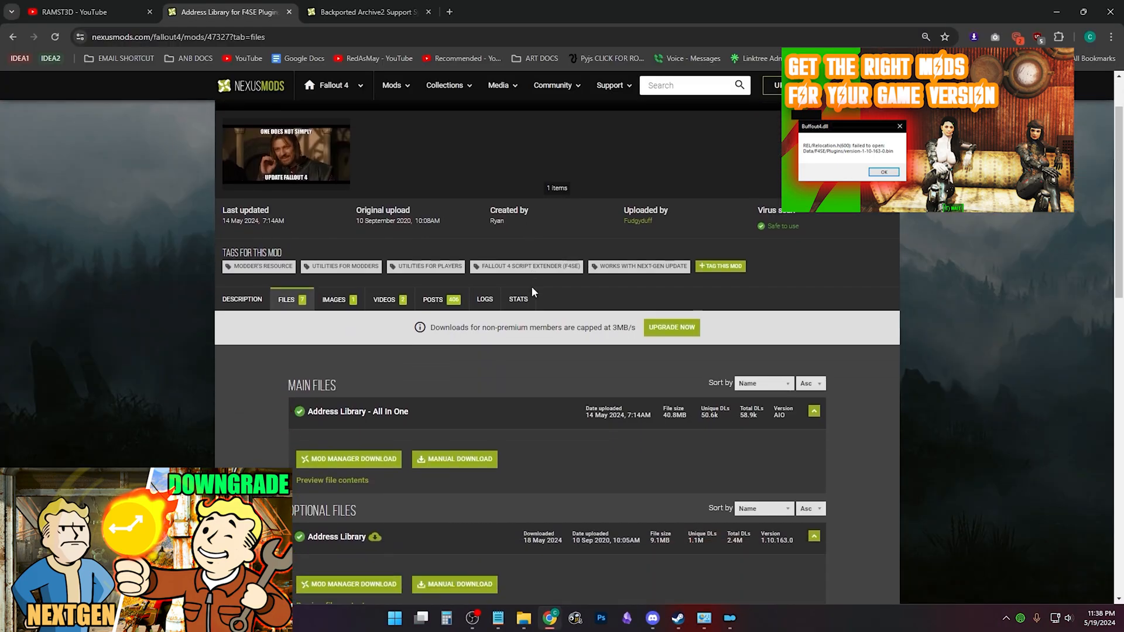
scroll(533, 292, down, 2)
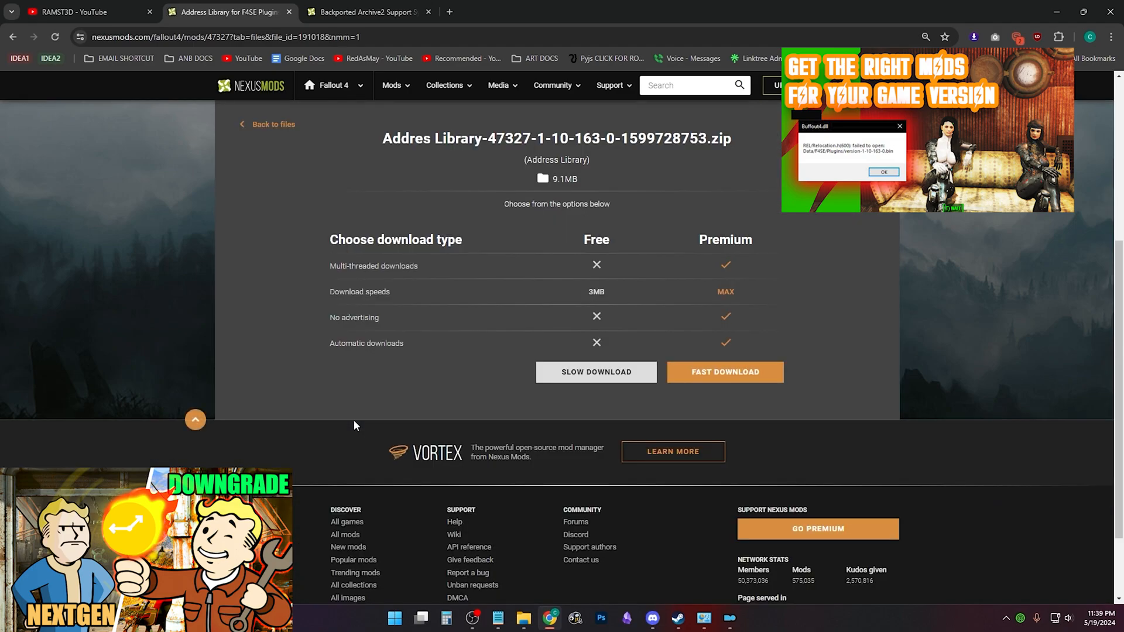
Start the slow free download of Address Library for game version 1.10.163
click(547, 372)
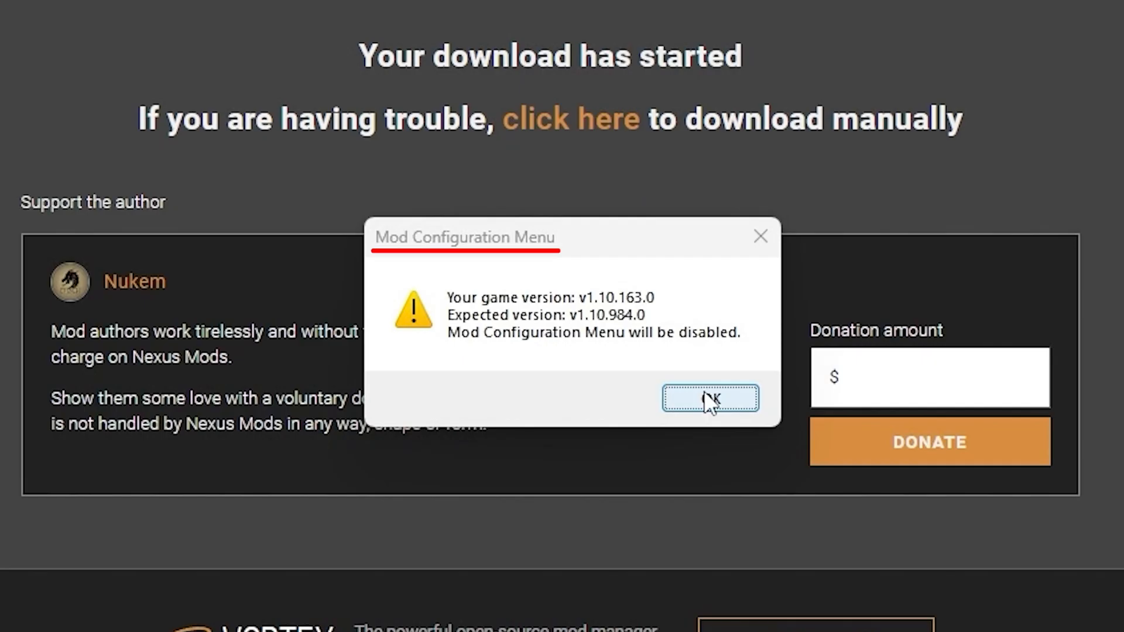
scroll(883, 346, down, 1)
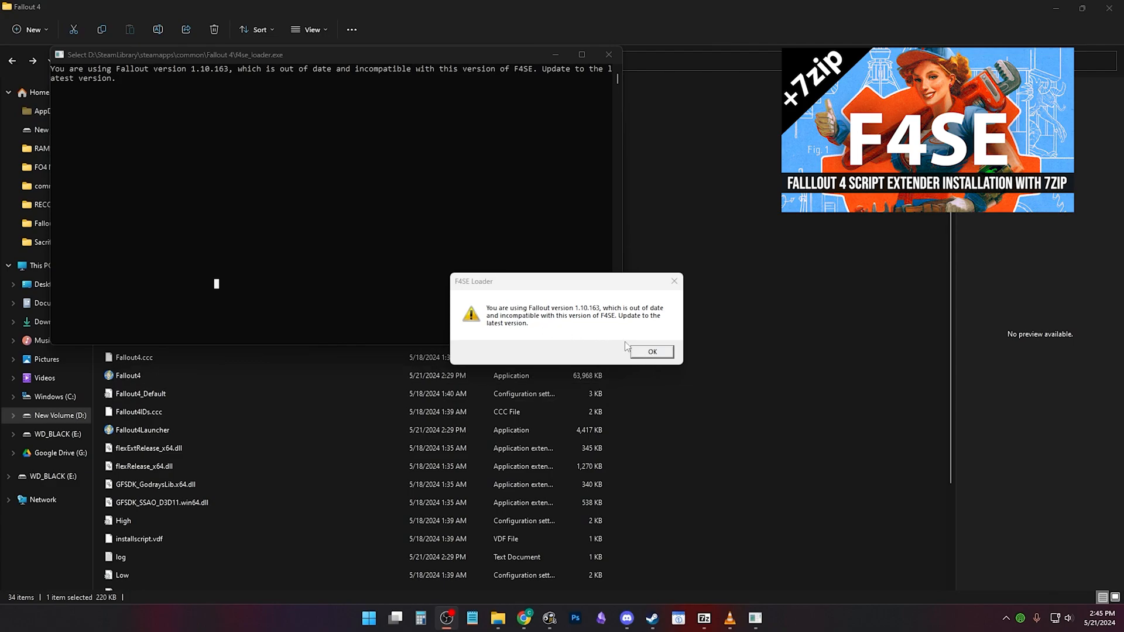
Dismiss the outdated-version error and expand the old F4SE 0.6.23 release on Nexus
click(650, 352)
click(172, 269)
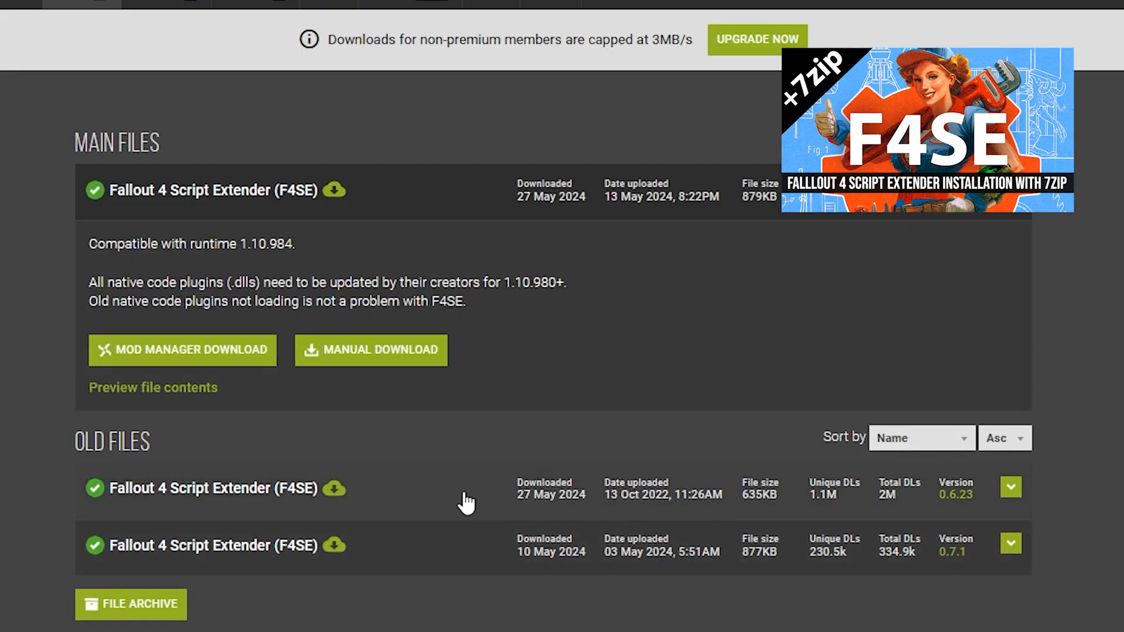
click(466, 503)
scroll(454, 524, down, 3)
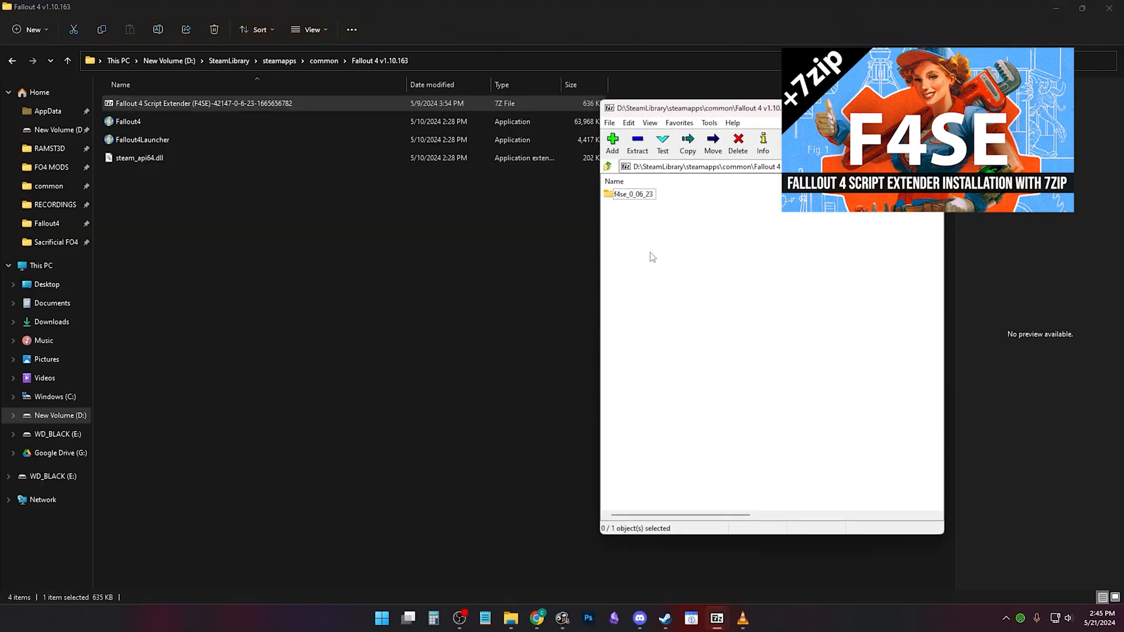
Enter f4se_0_06_23 in 7-Zip and select all eight archive files for extraction
click(648, 196)
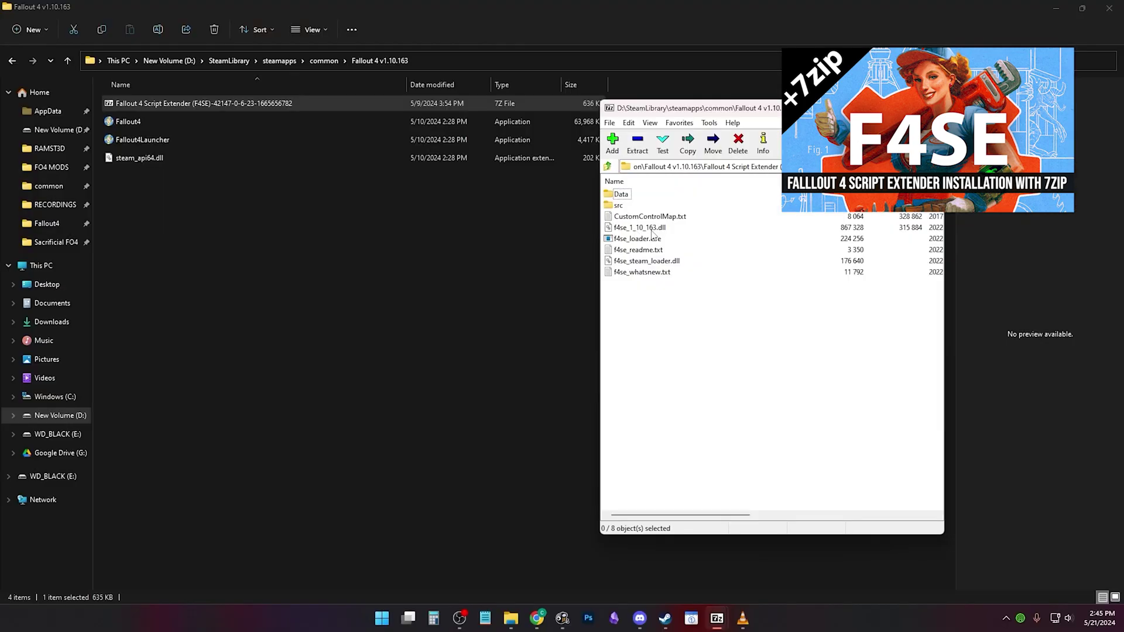
click(652, 231)
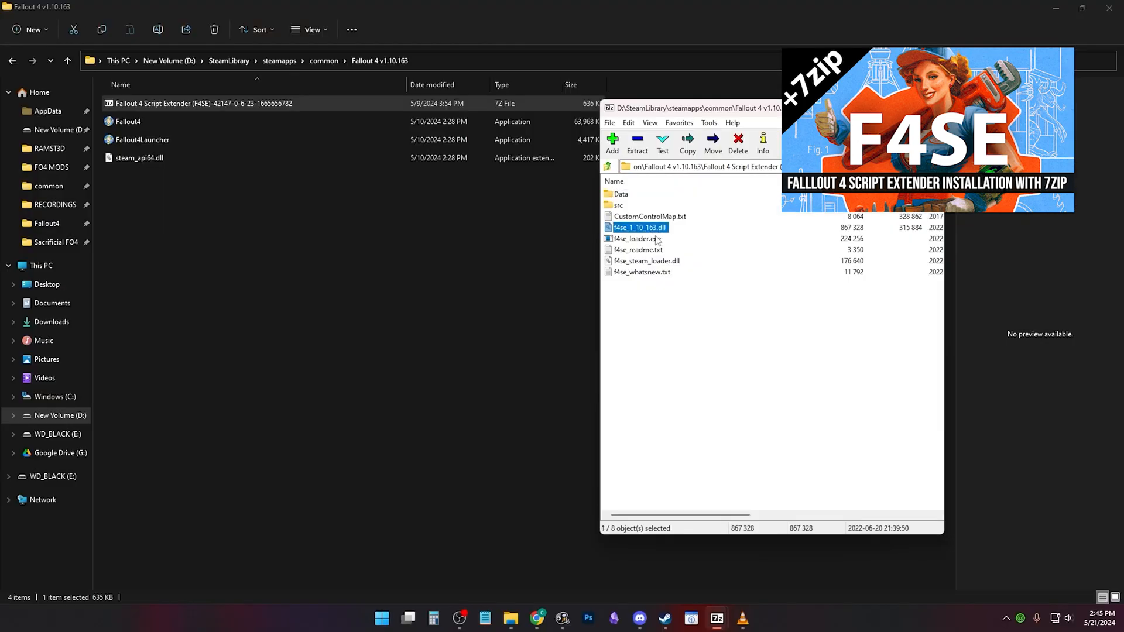
drag(639, 273, 619, 195)
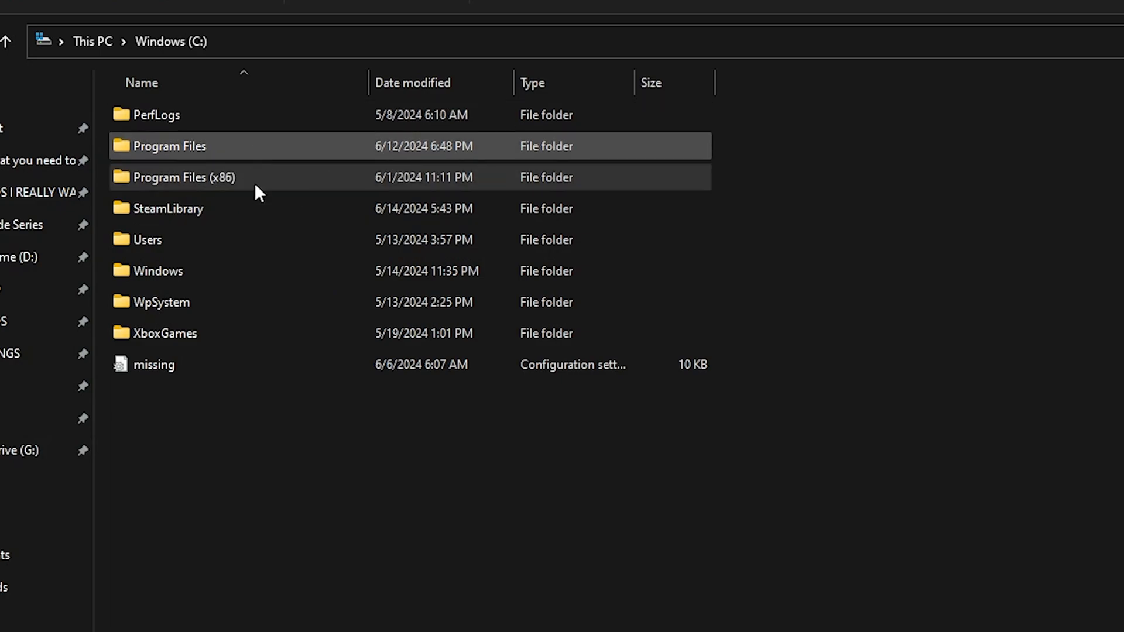
click(255, 186)
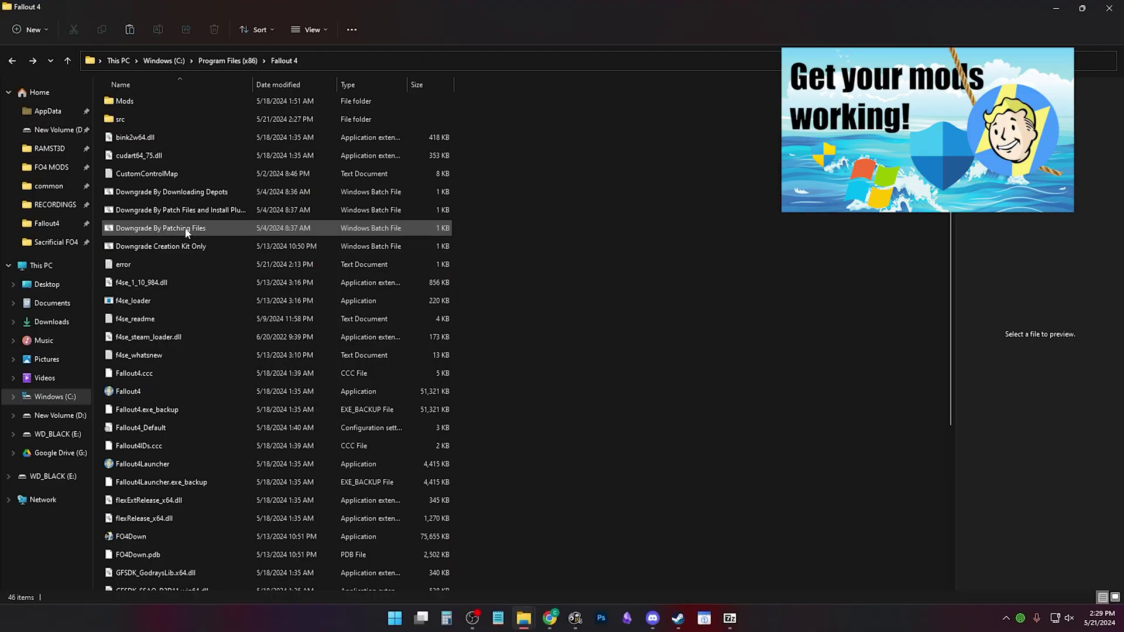
Run FO4Down, close its access-denied error, and retry moving the folder
double_click(197, 227)
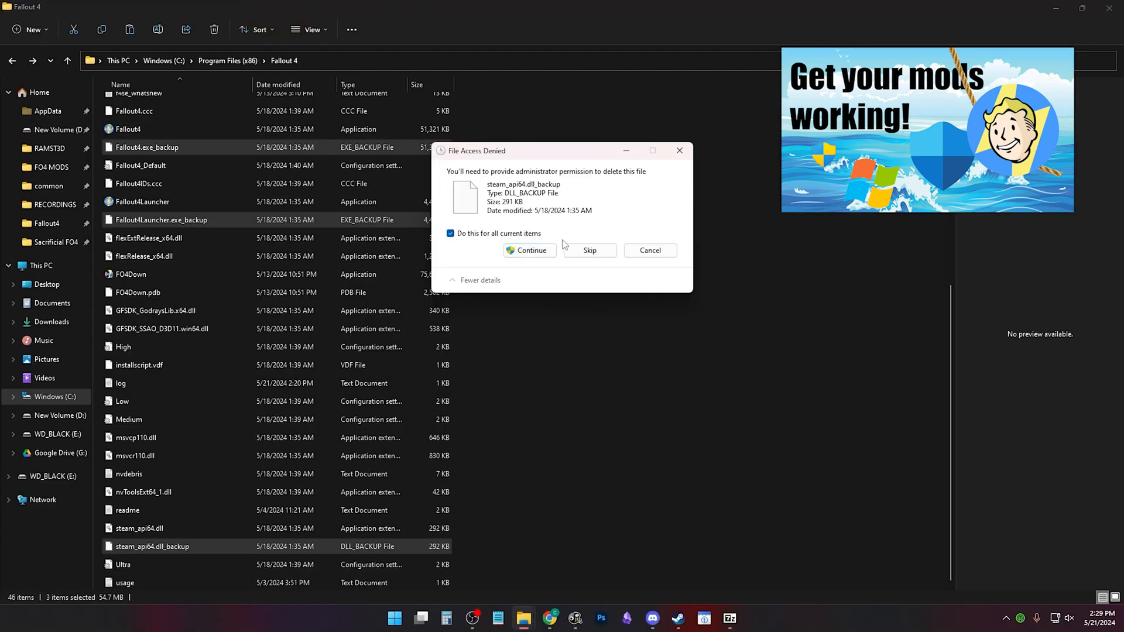
click(678, 151)
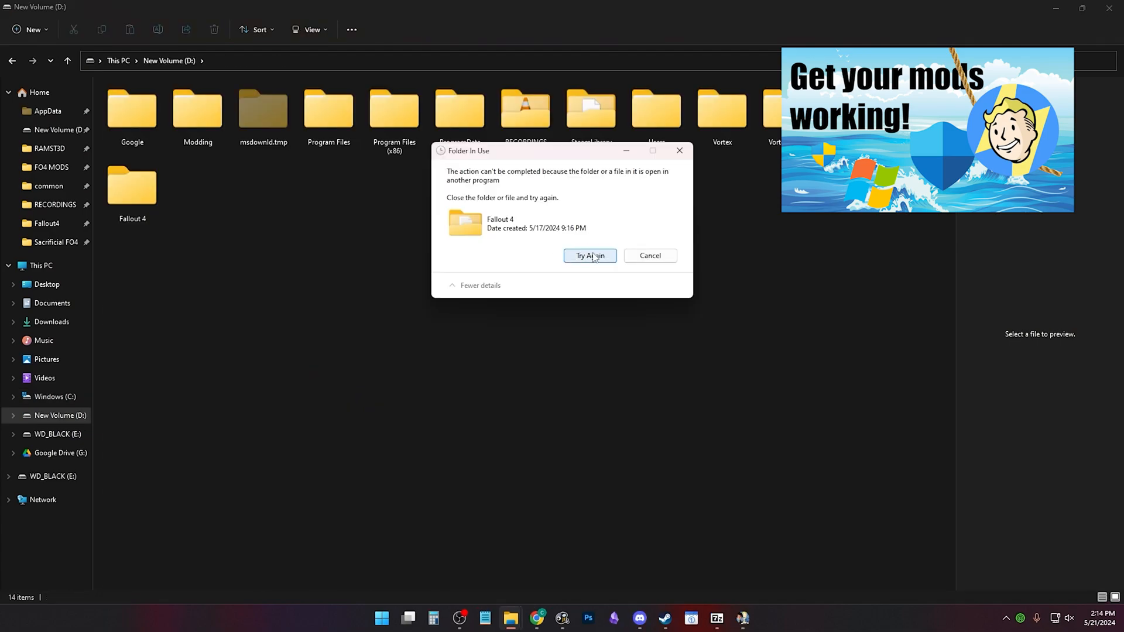
click(743, 618)
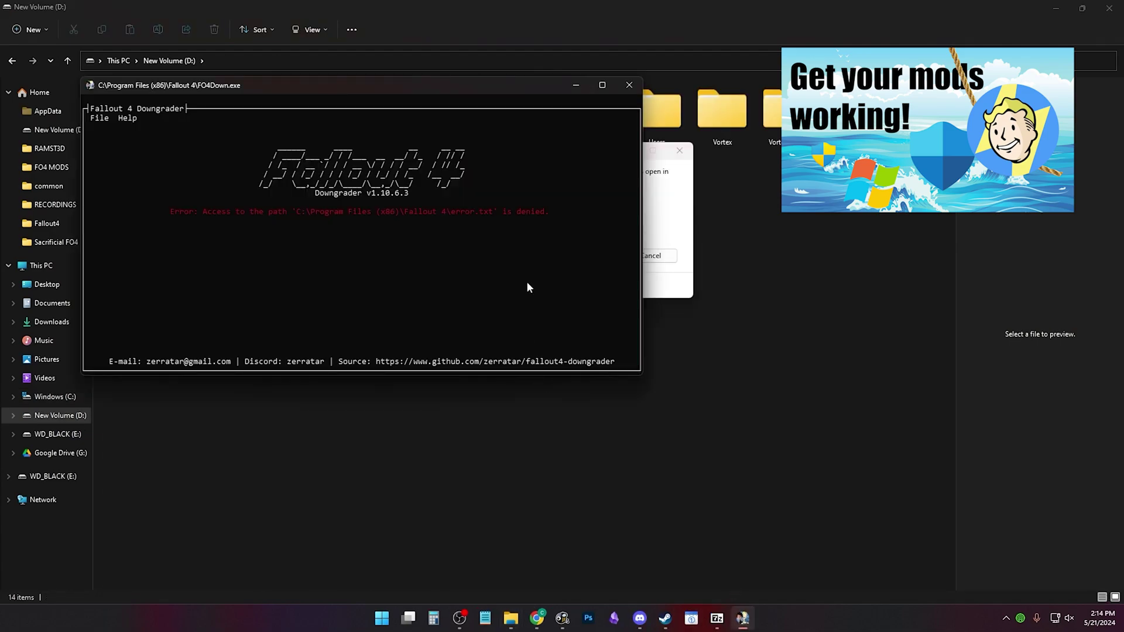
click(629, 84)
click(590, 251)
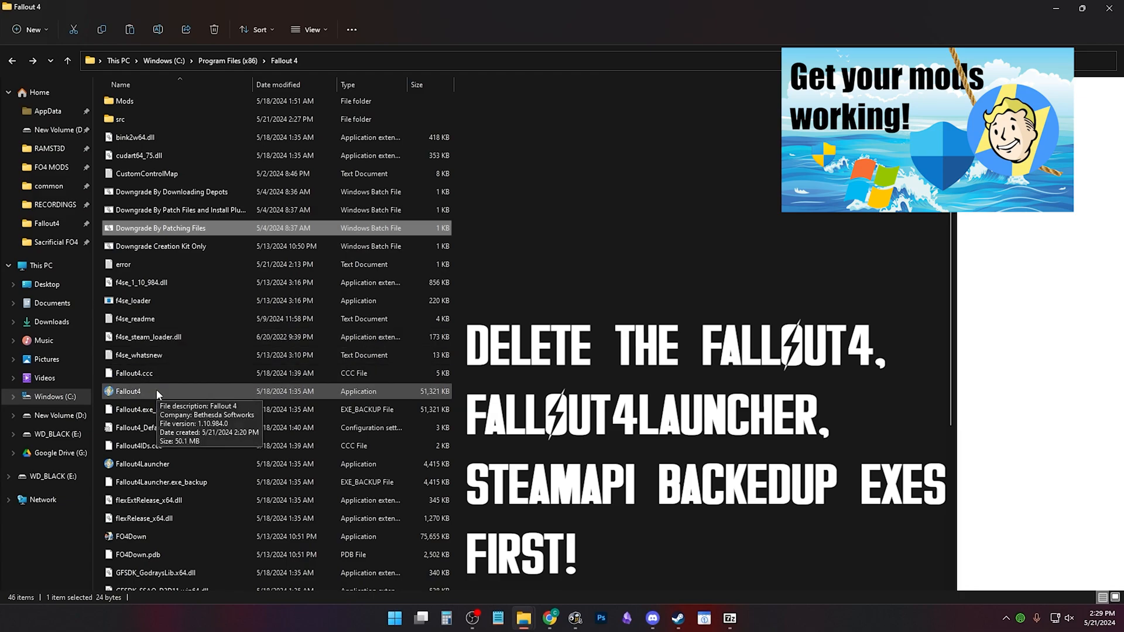
Delete the Fallout4.exe, Fallout4Launcher.exe and steam_api64.dll backup files with admin permission
click(188, 481)
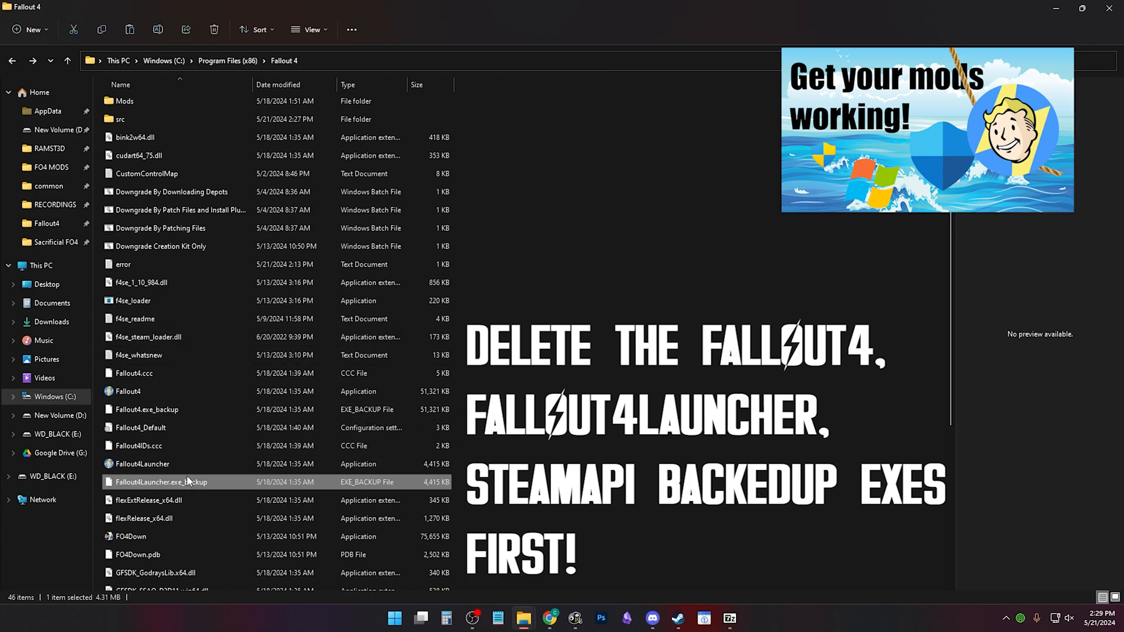
ctrl+click(188, 413)
scroll(270, 449, down, 1)
scroll(255, 465, down, 4)
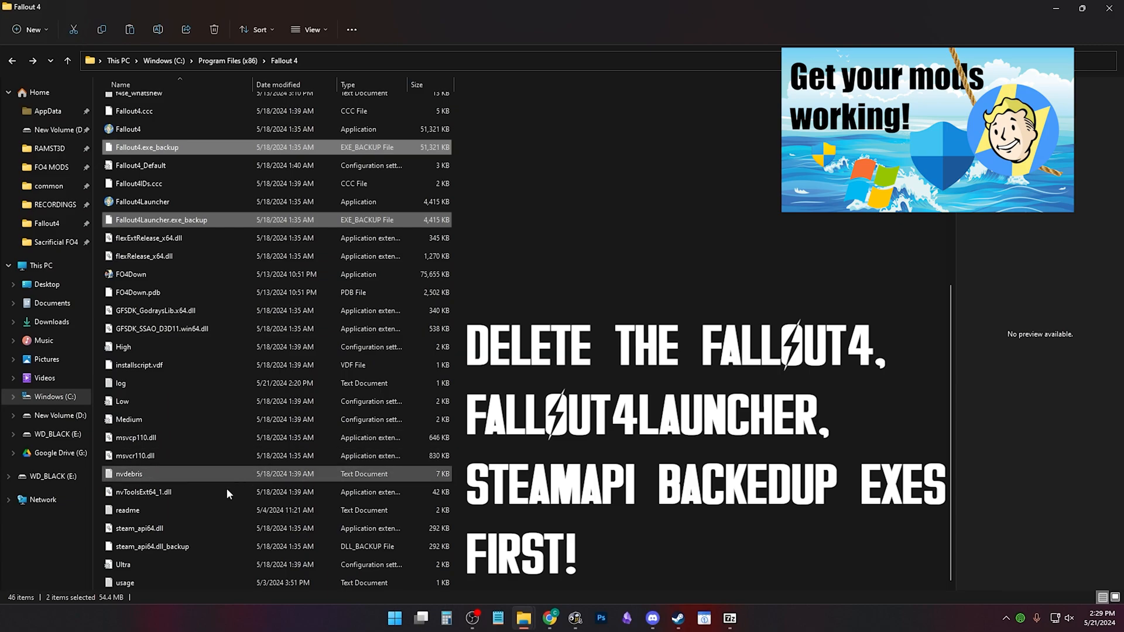
ctrl+click(153, 547)
key(Delete)
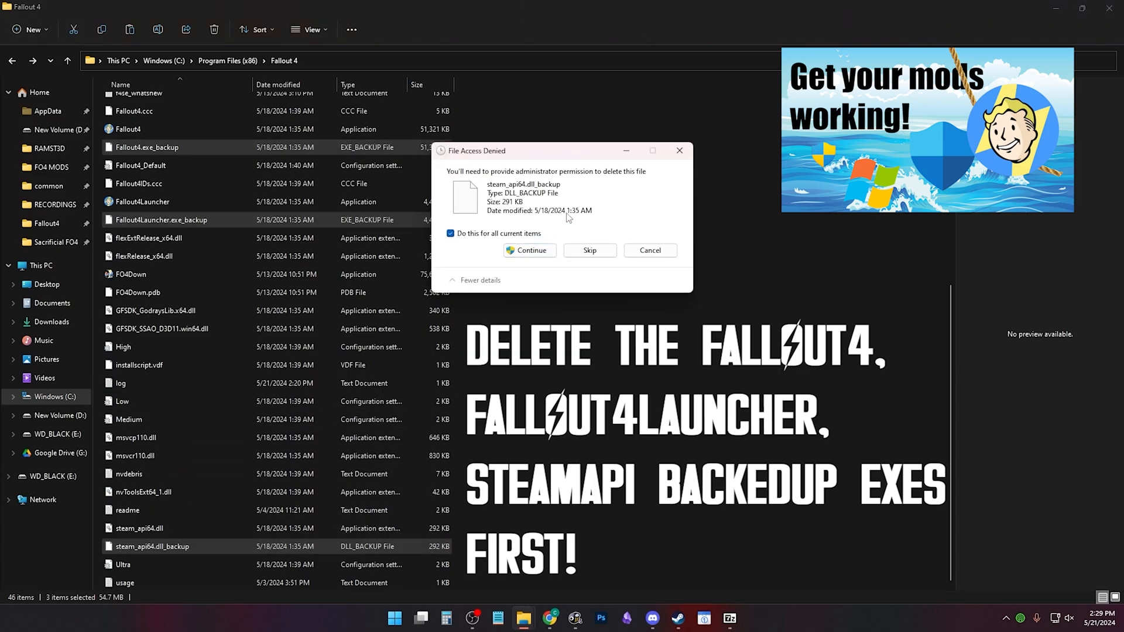
click(528, 251)
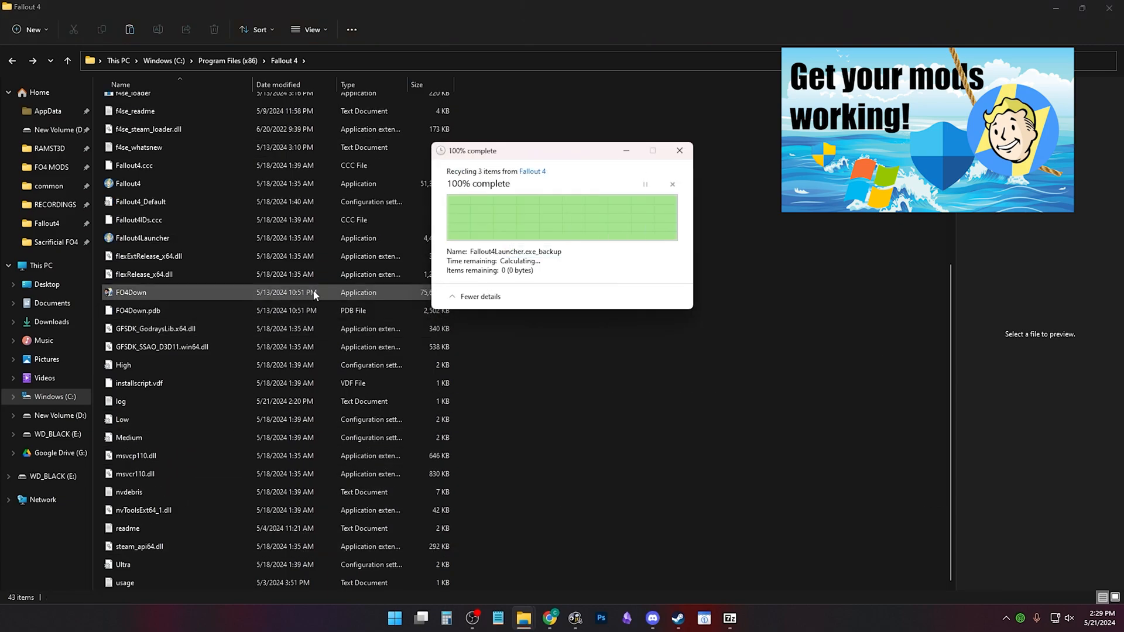
scroll(290, 316, up, 3)
scroll(245, 306, up, 2)
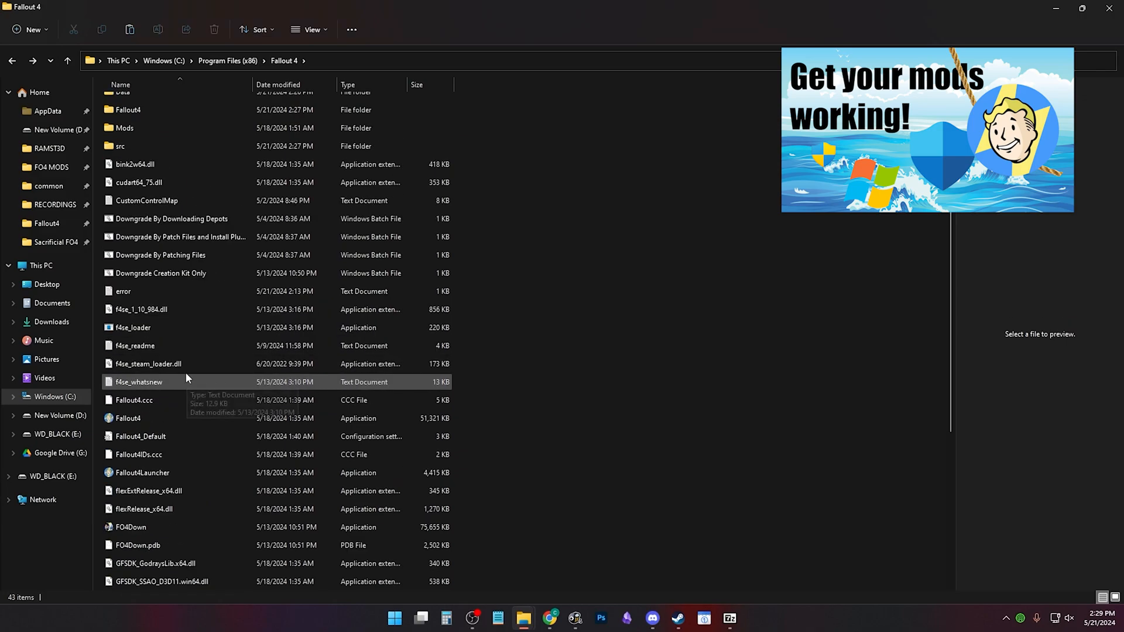
scroll(209, 284, down, 3)
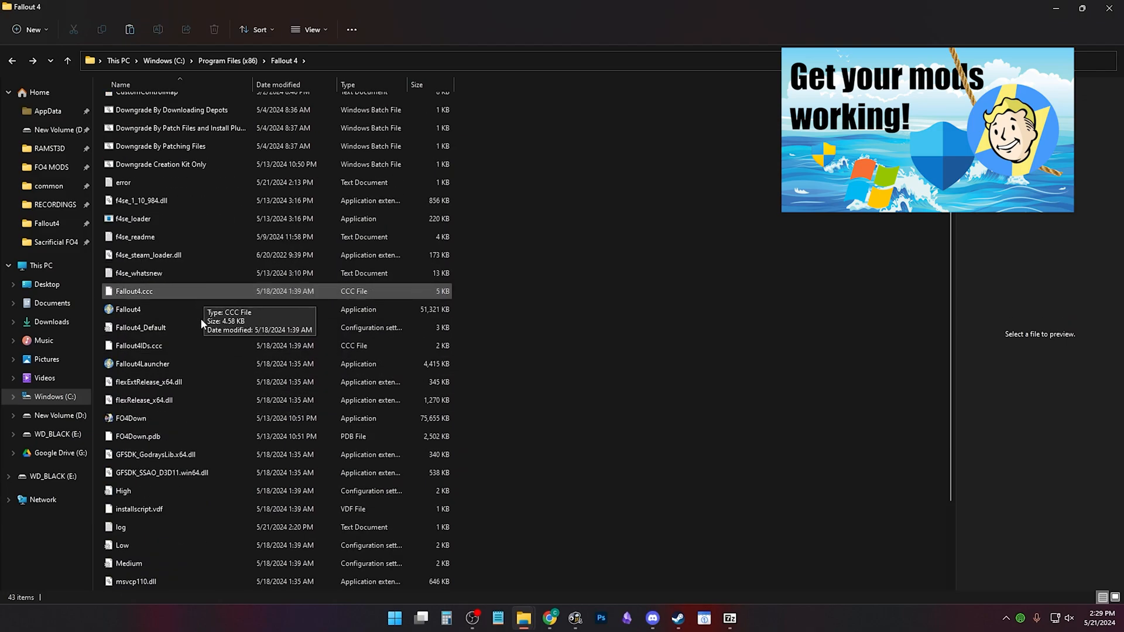
Rerun FO4Down as administrator so the downgrade completes, then close its console
right_click(157, 416)
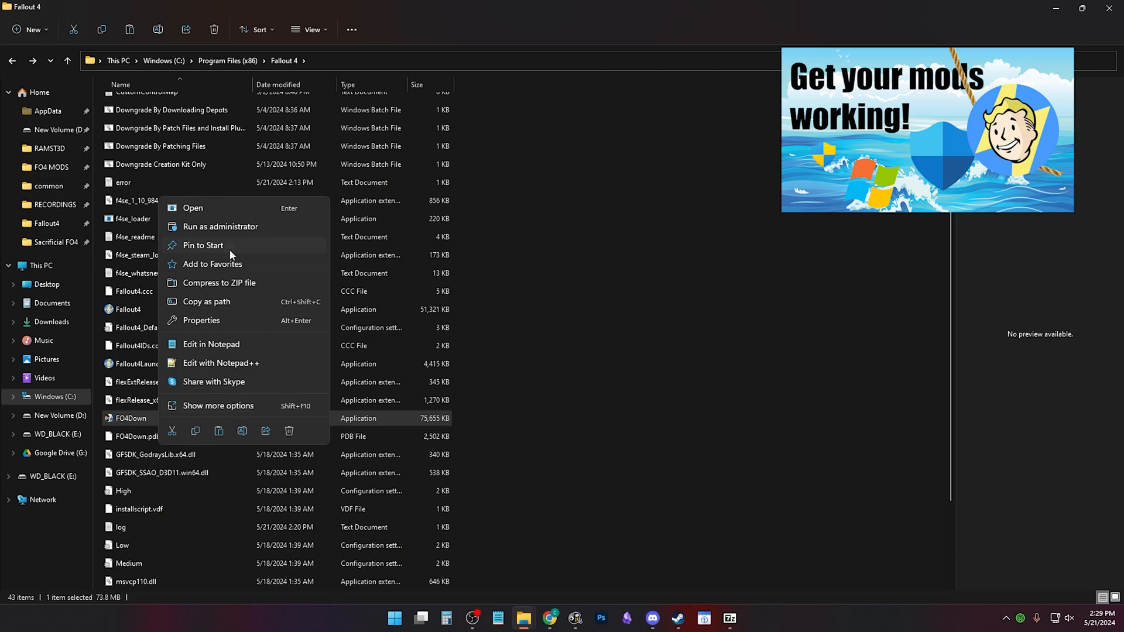
click(240, 228)
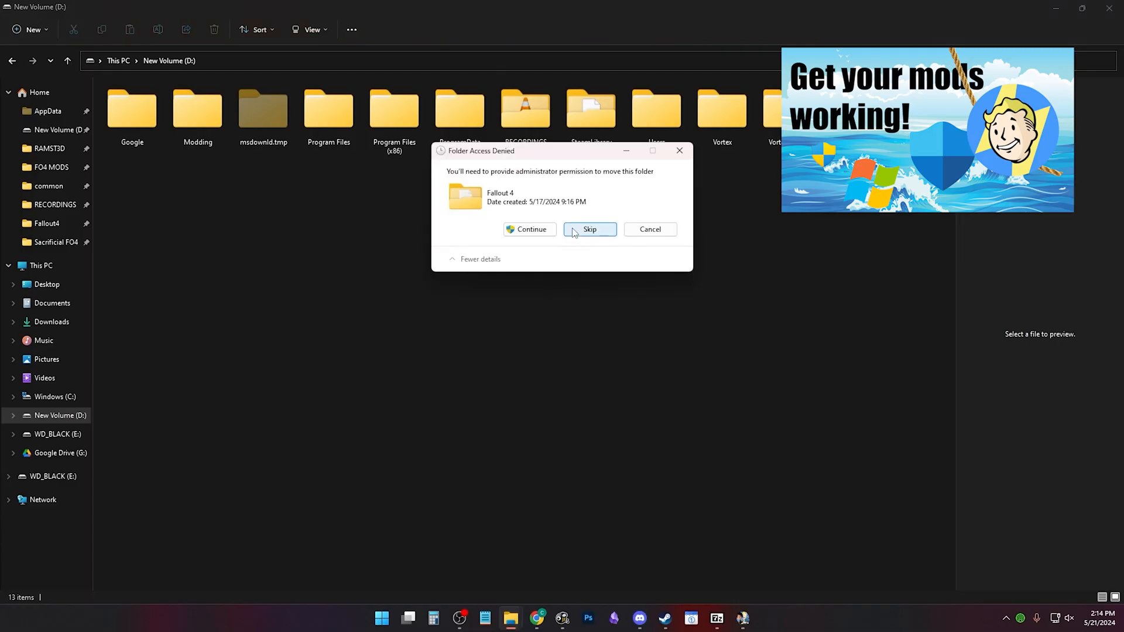
click(545, 235)
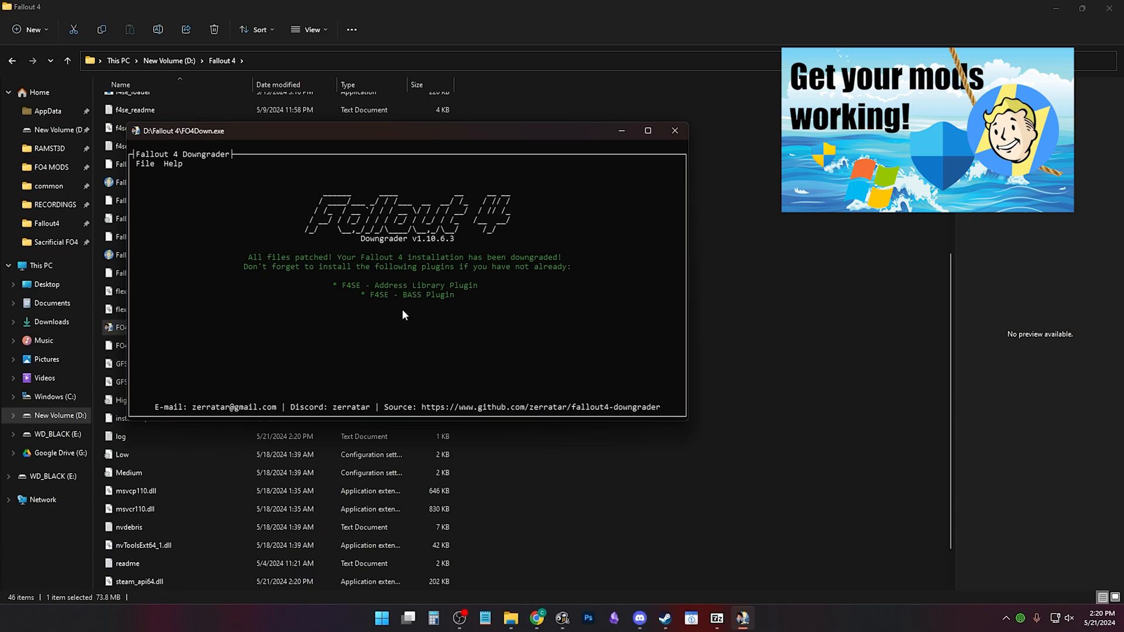
click(676, 132)
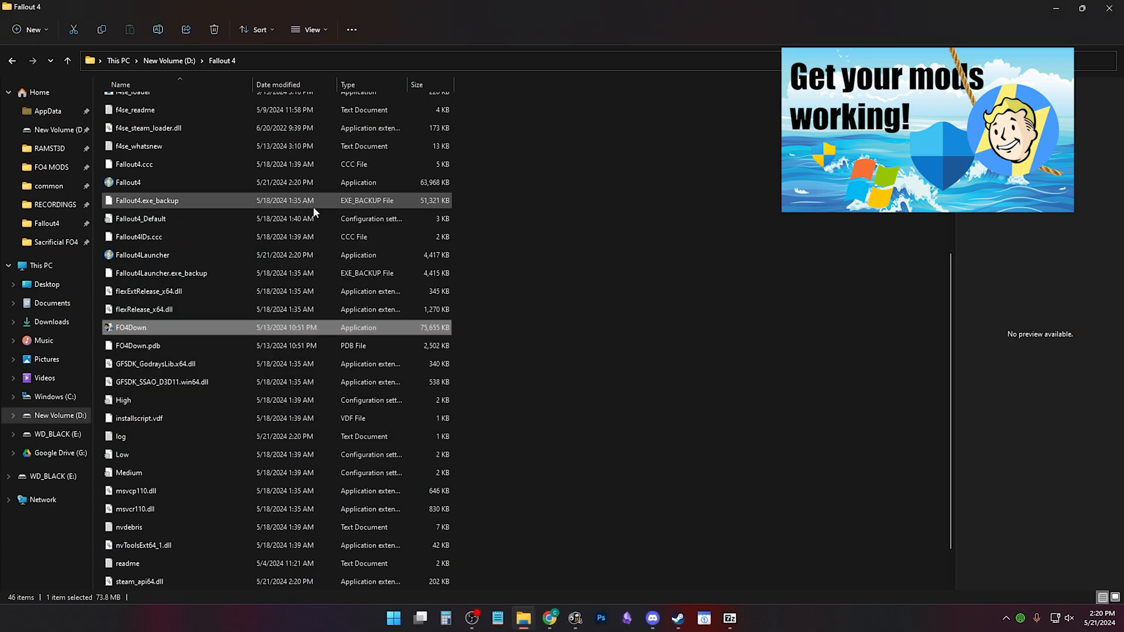
Go up to New Volume (D:) and bring up options for the Fallout 4 folder
key(alt+Up)
right_click(142, 127)
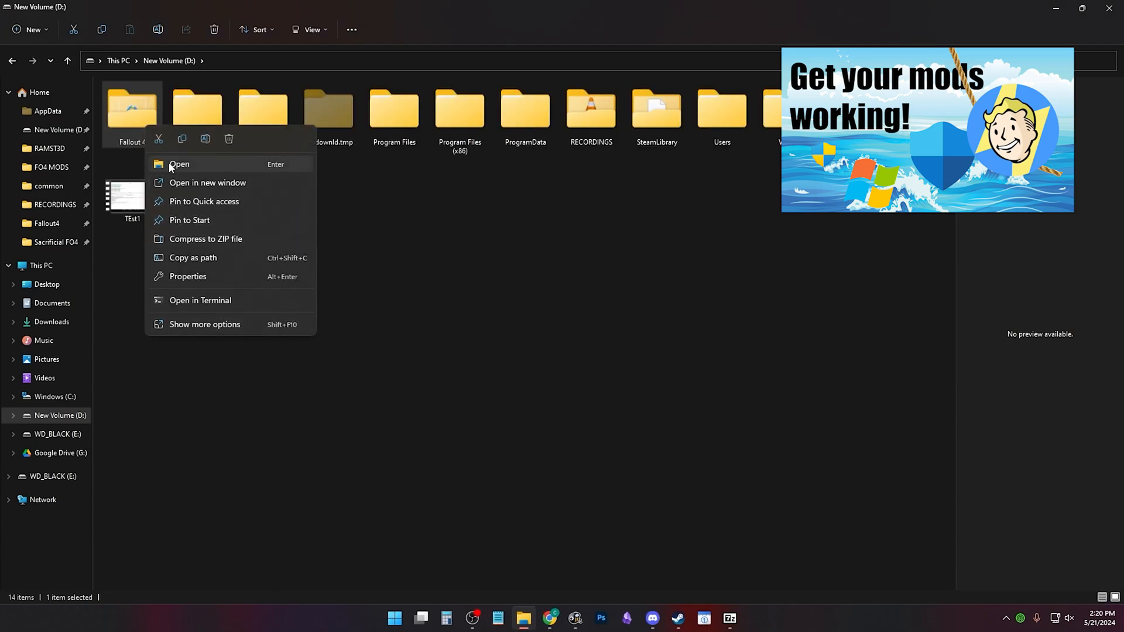
Cut the Fallout 4 folder, show Windows Defender's antivirus exclusions list, then launch the F4SE loader
click(159, 141)
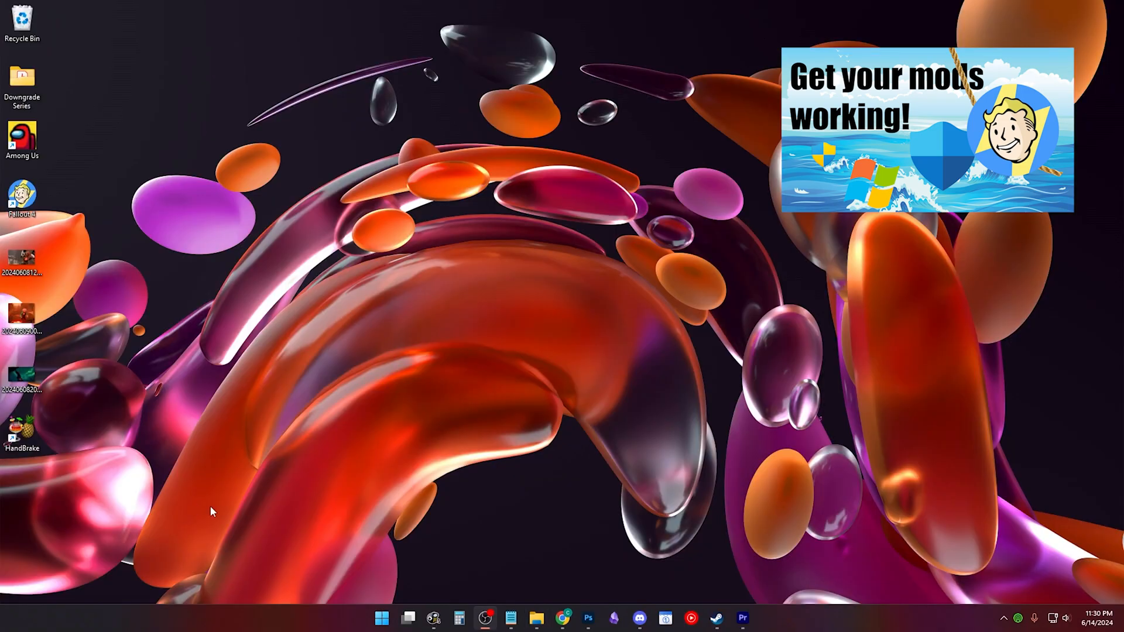
key(super)
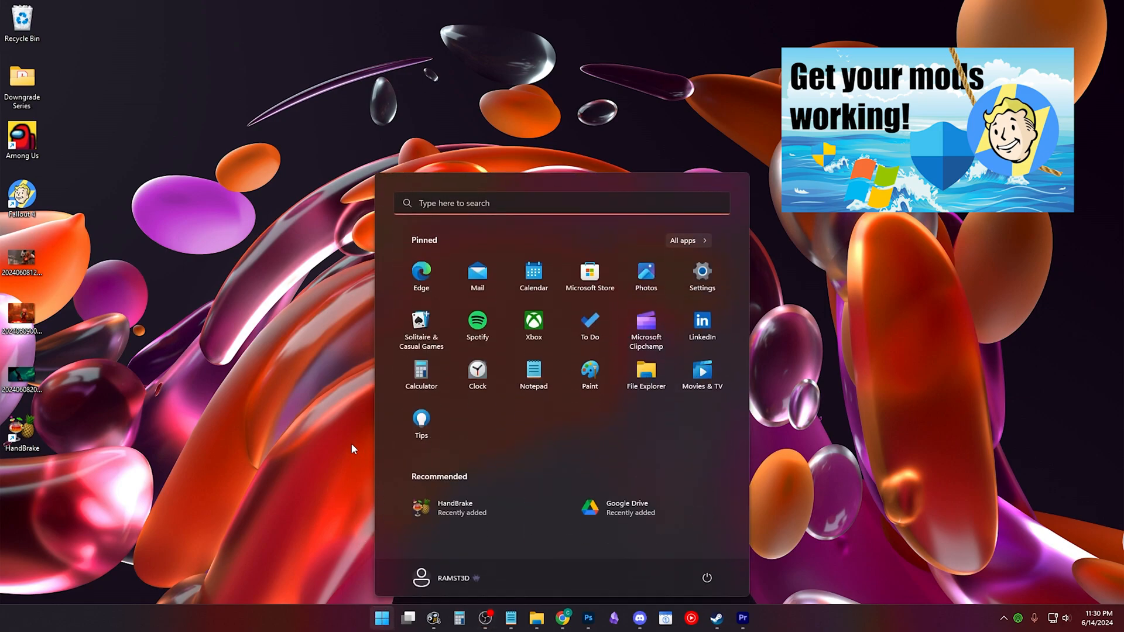
text(excl)
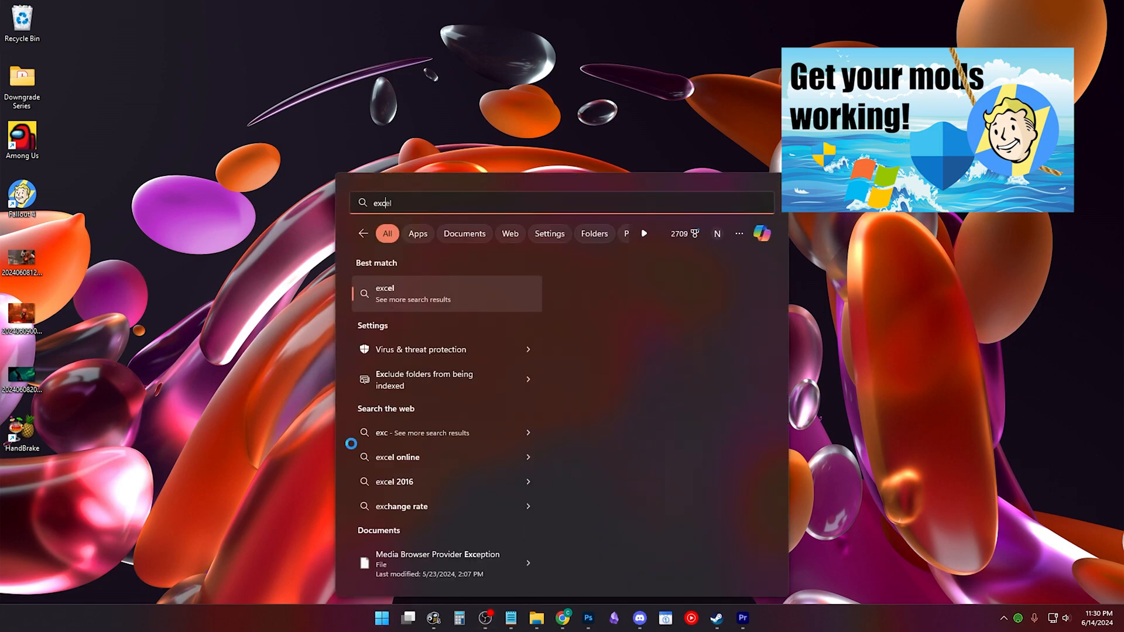
text(us)
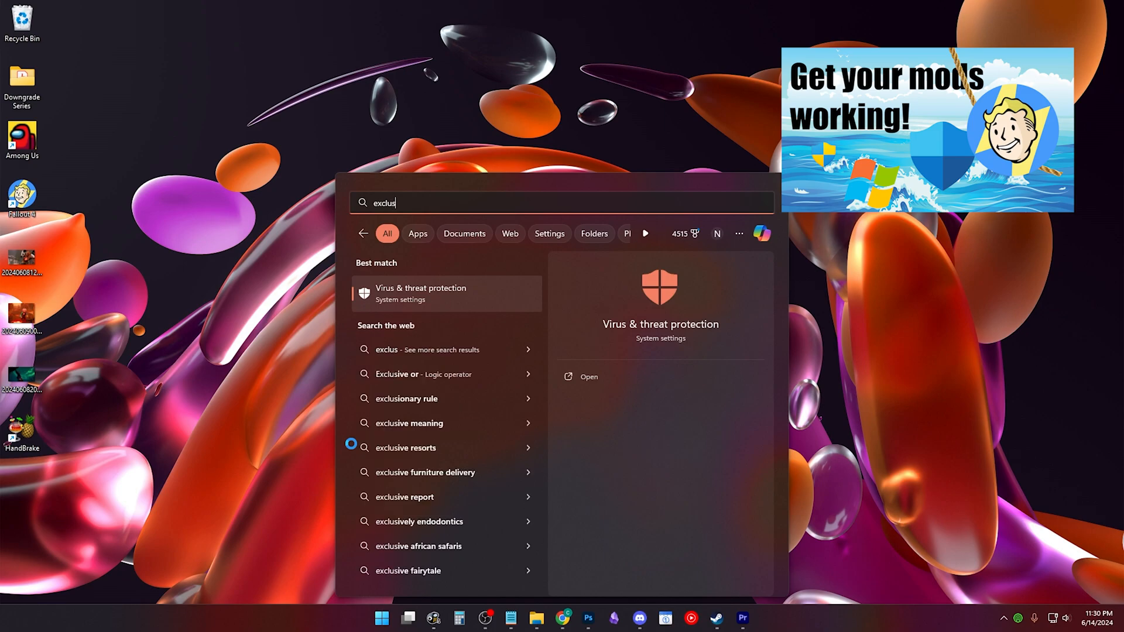
click(429, 292)
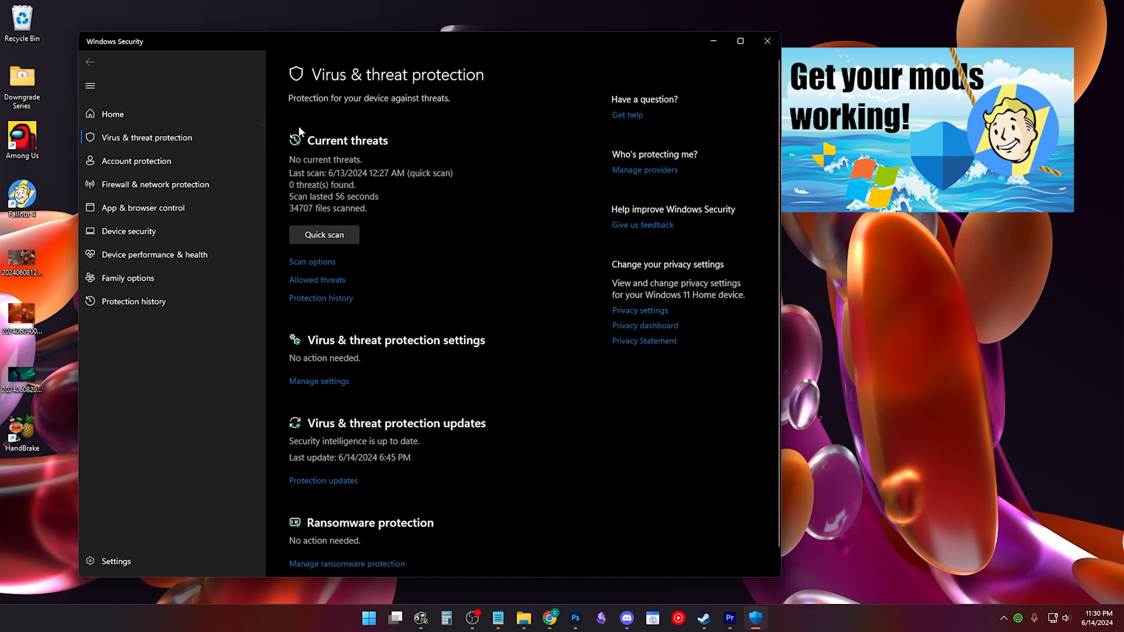
scroll(379, 197, down, 1)
click(339, 357)
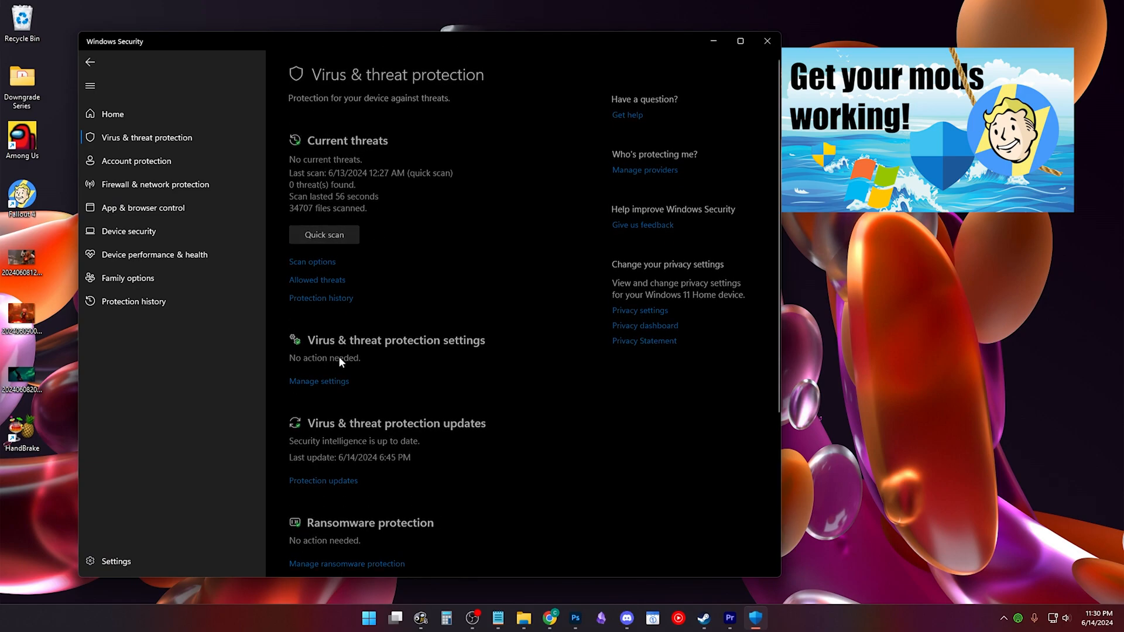
scroll(397, 235, down, 3)
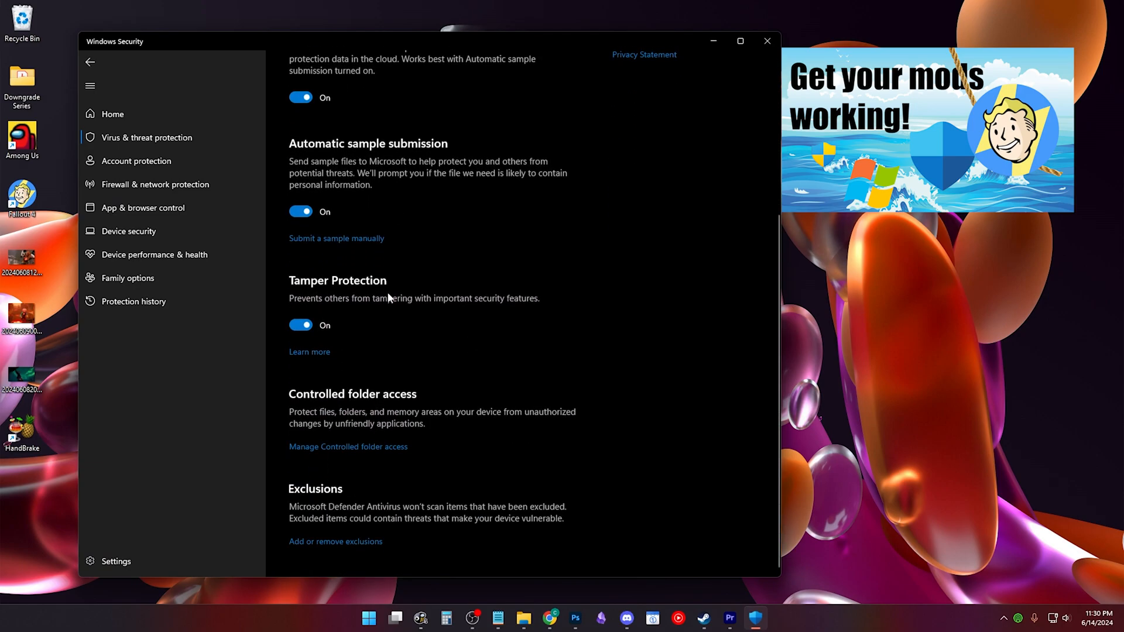
click(359, 540)
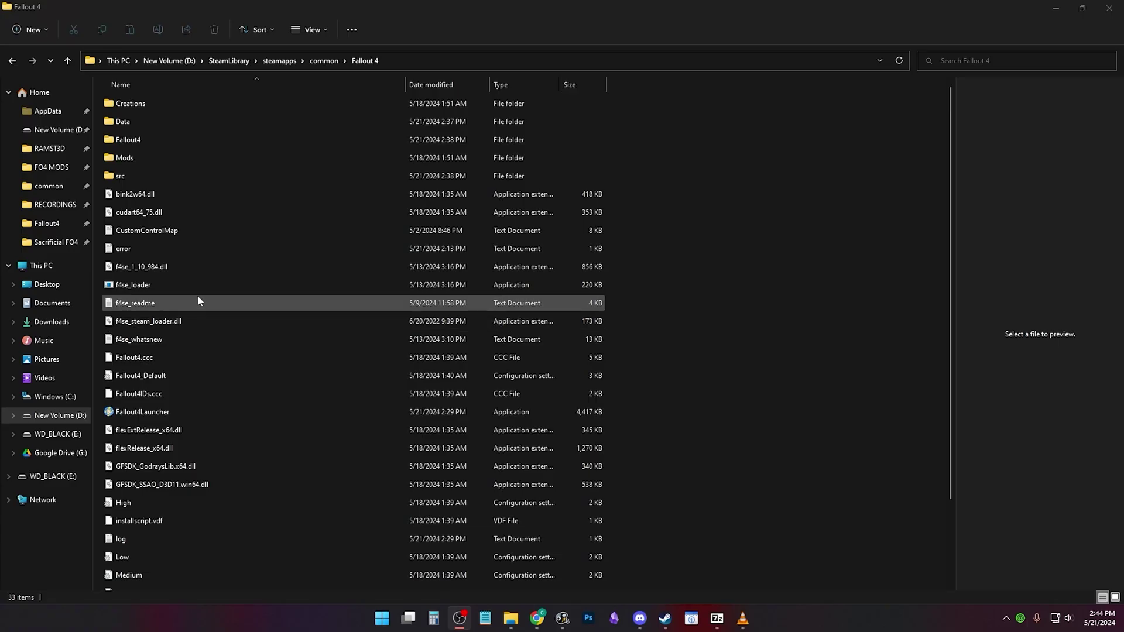
double_click(191, 289)
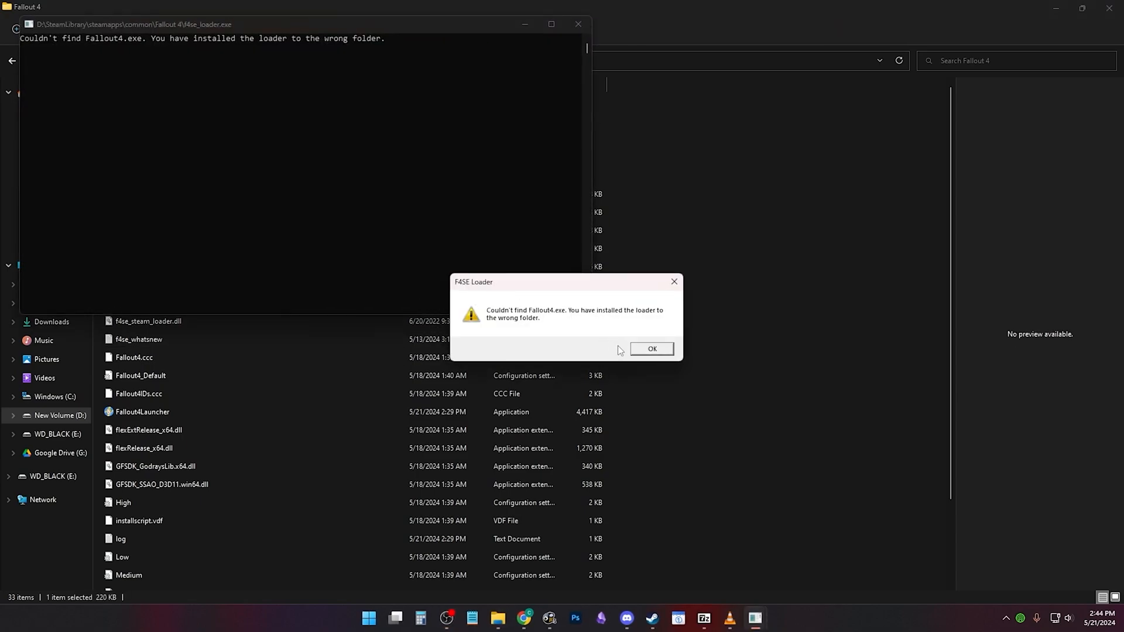
Move all items from f4se_0_06_23 into the Fallout 4 folder and select f4se_loader there
click(161, 140)
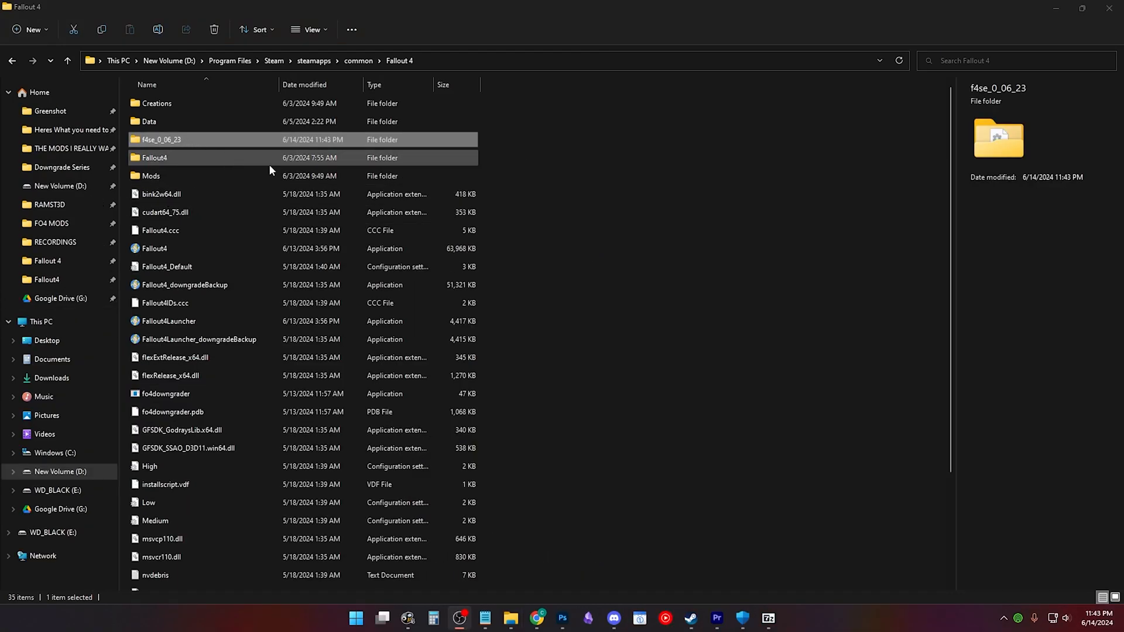
double_click(248, 141)
key(ctrl+a)
drag(249, 140, 405, 58)
click(400, 60)
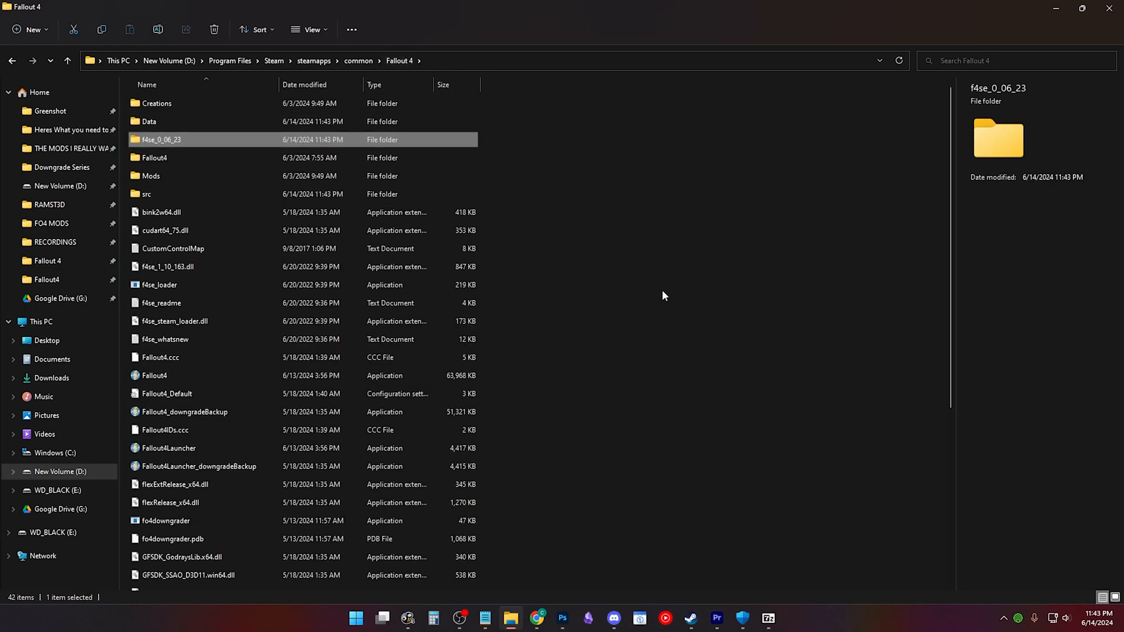
scroll(211, 264, down, 5)
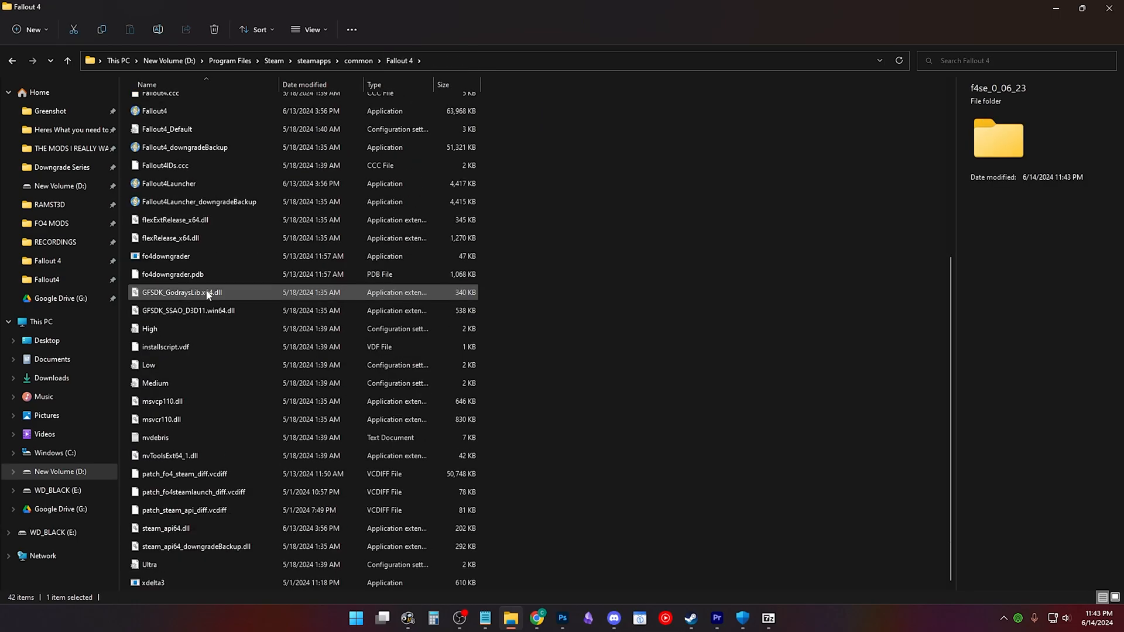
scroll(206, 291, up, 5)
click(190, 283)
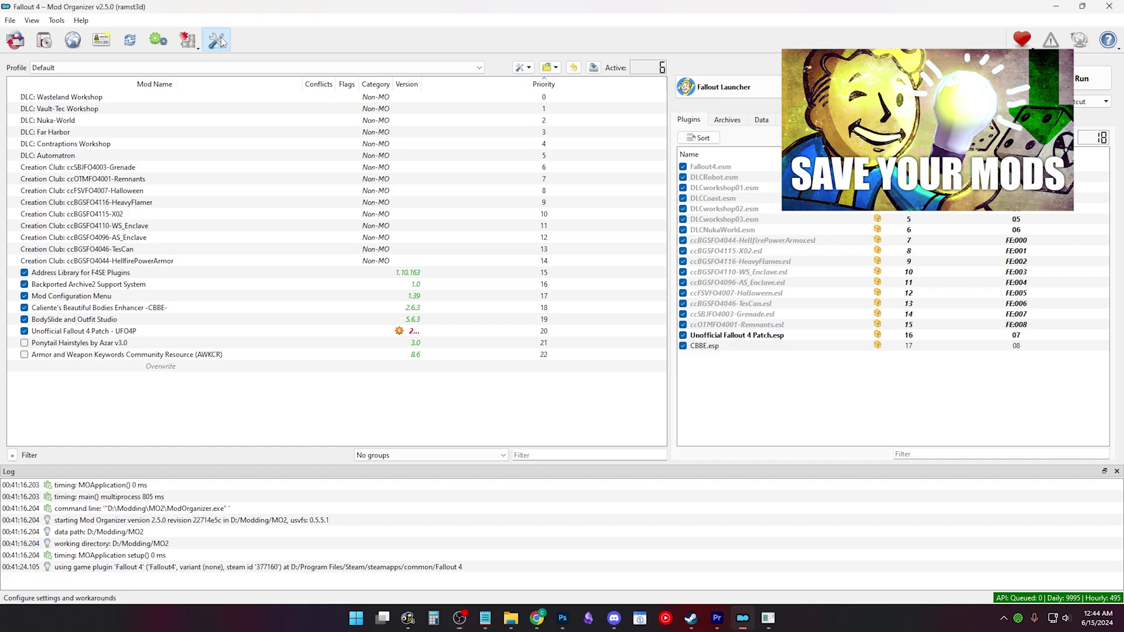
Show the Paths tab of Mod Organizer 2's settings with the managed game path
click(215, 40)
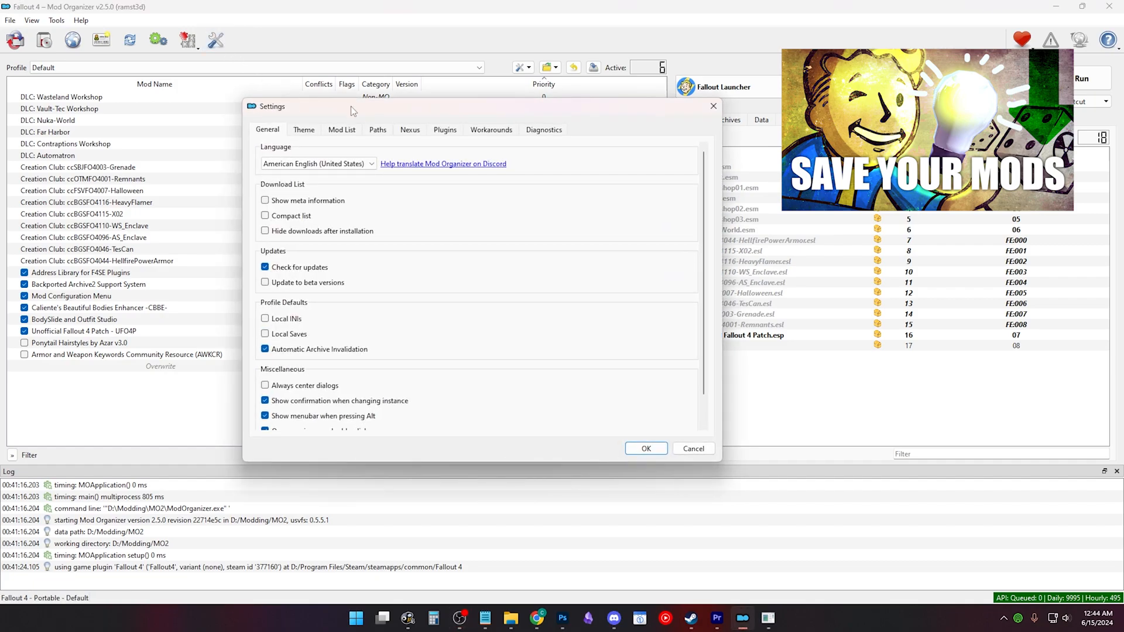
click(377, 130)
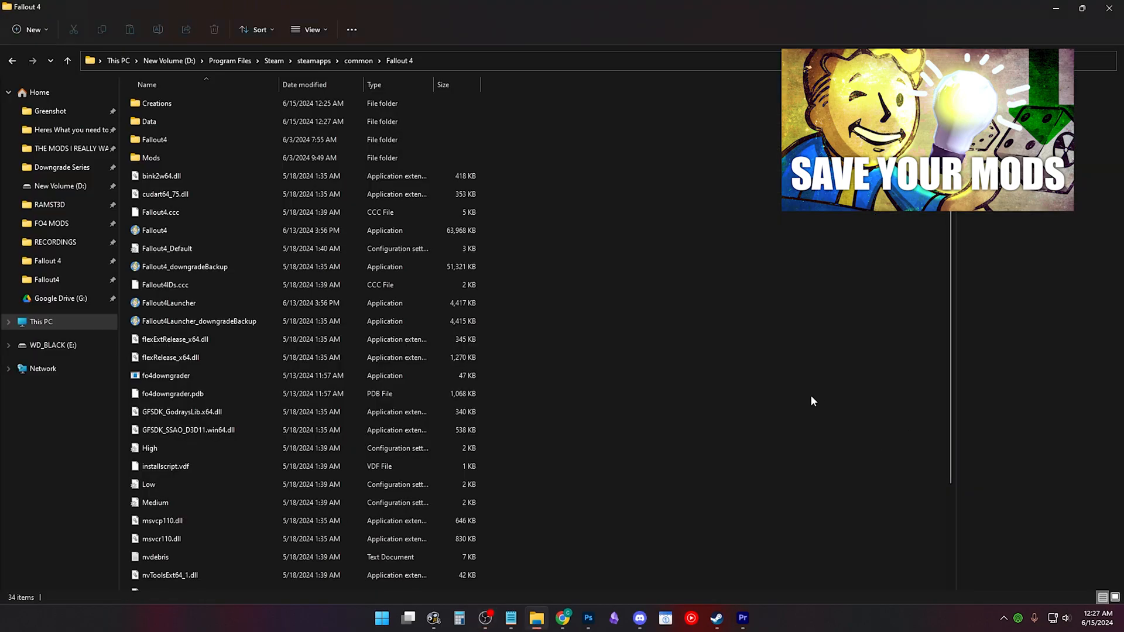
Look in the Data folder, return to Fallout 4, and open the Creations folder's file list
double_click(200, 124)
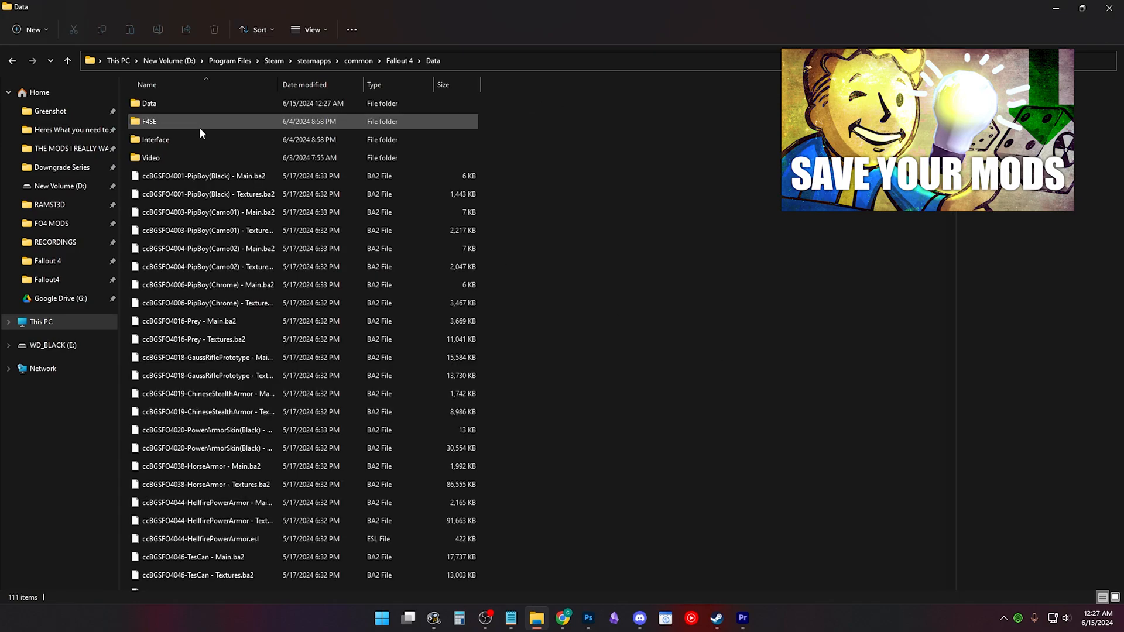
right_click(210, 103)
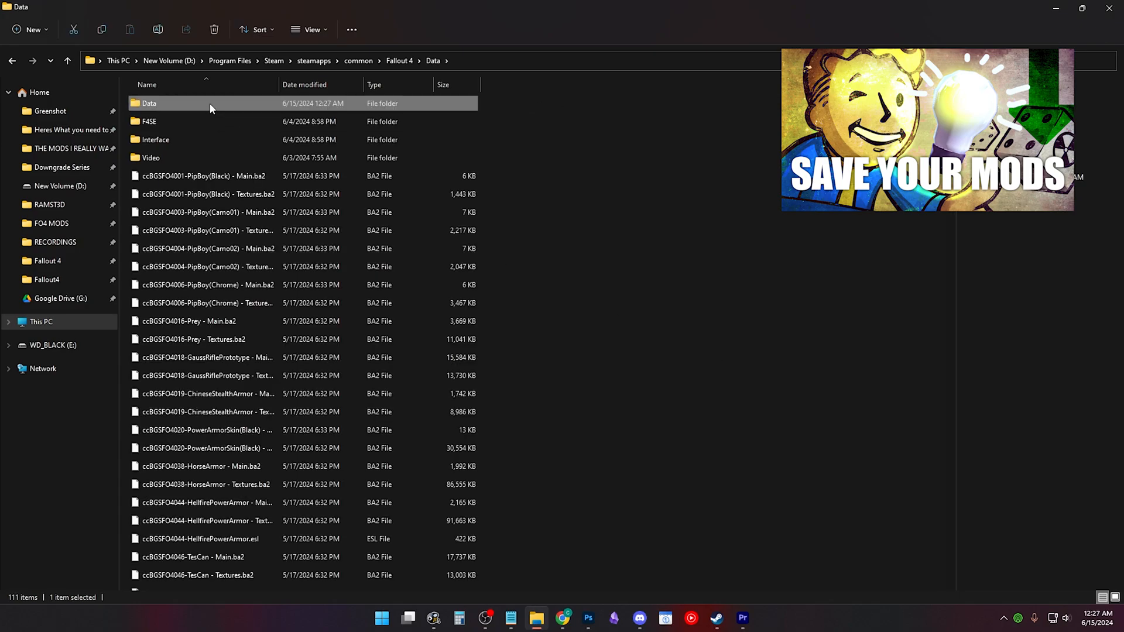
key(Escape)
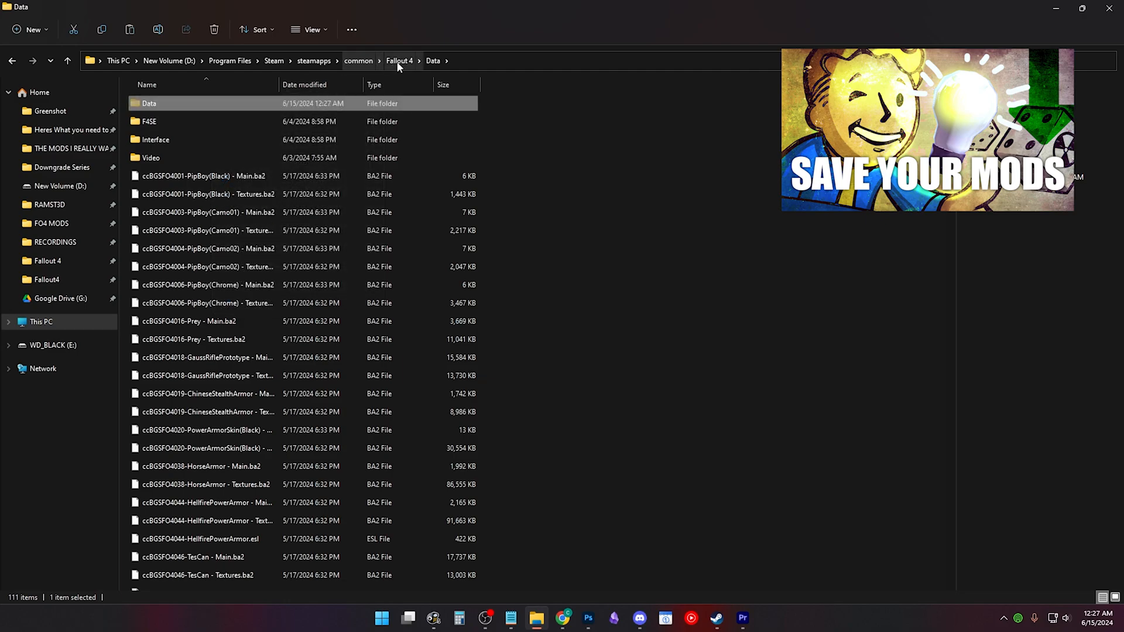
click(400, 60)
right_click(634, 174)
key(Escape)
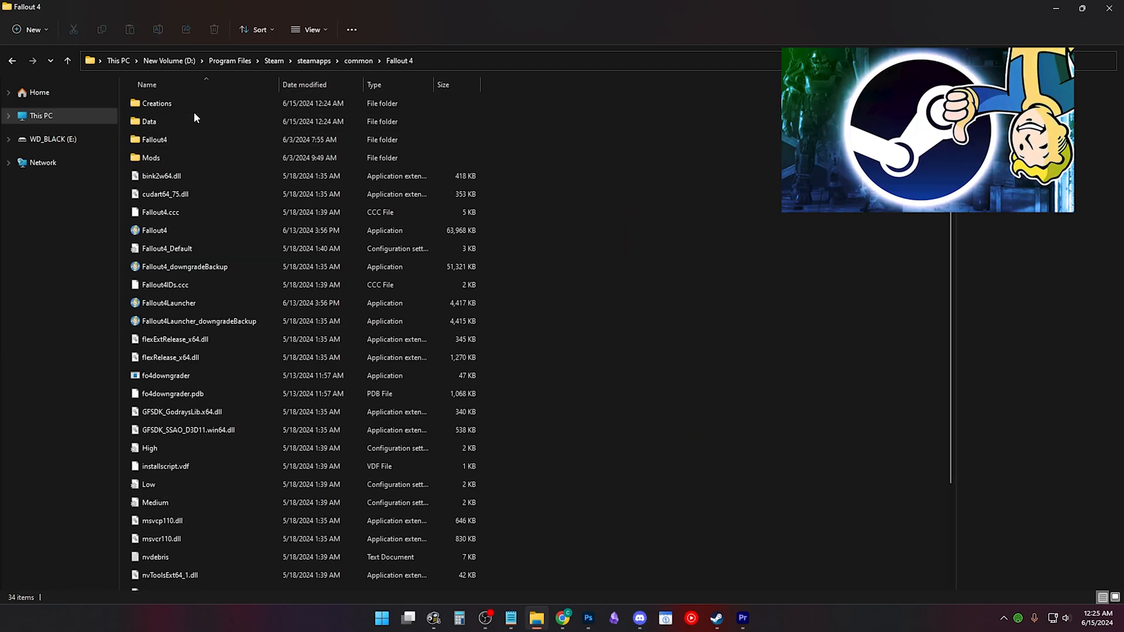
double_click(191, 104)
scroll(255, 132, down, 5)
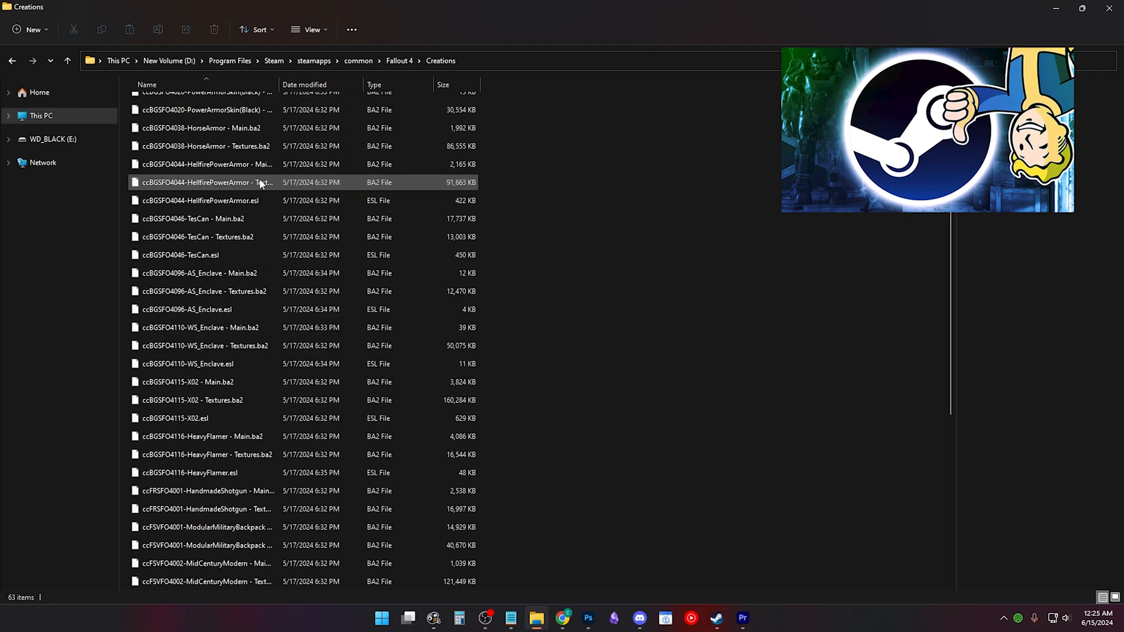
scroll(264, 185, down, 4)
scroll(294, 235, down, 3)
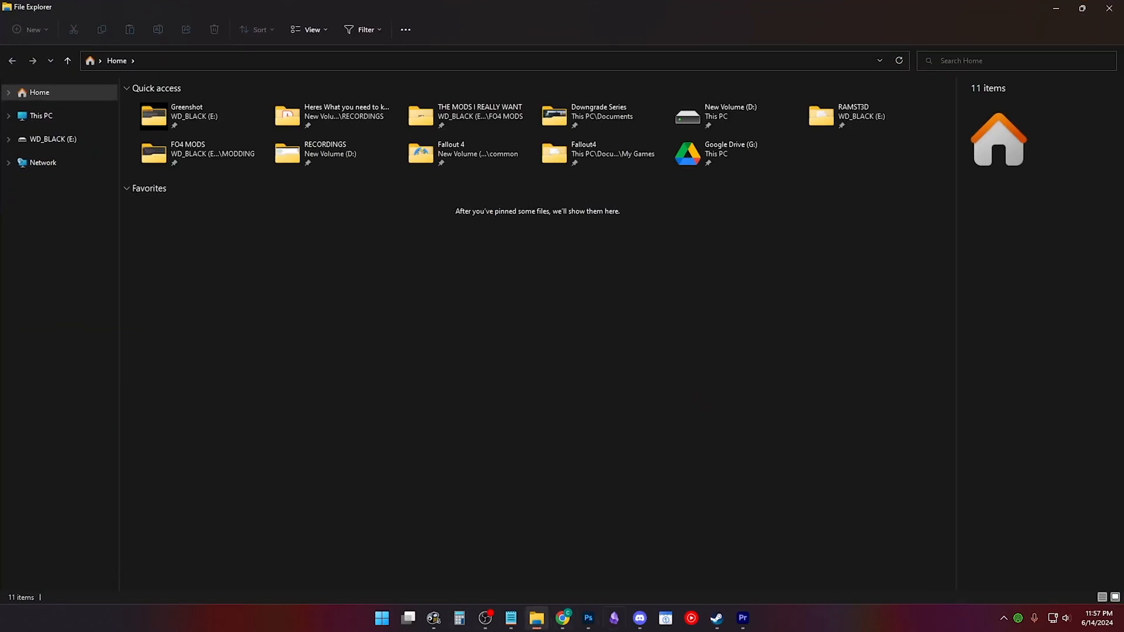
Search This PC for fallout4.exe and show results in Details view with full folder paths
click(66, 117)
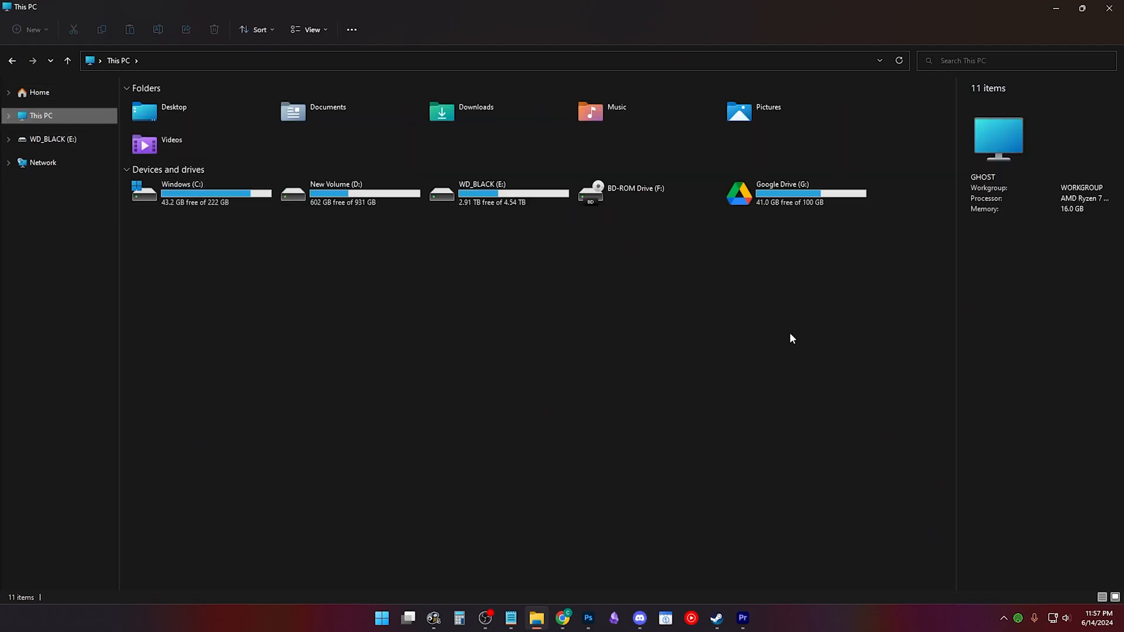
click(950, 60)
text(fallout4.exe)
key(Return)
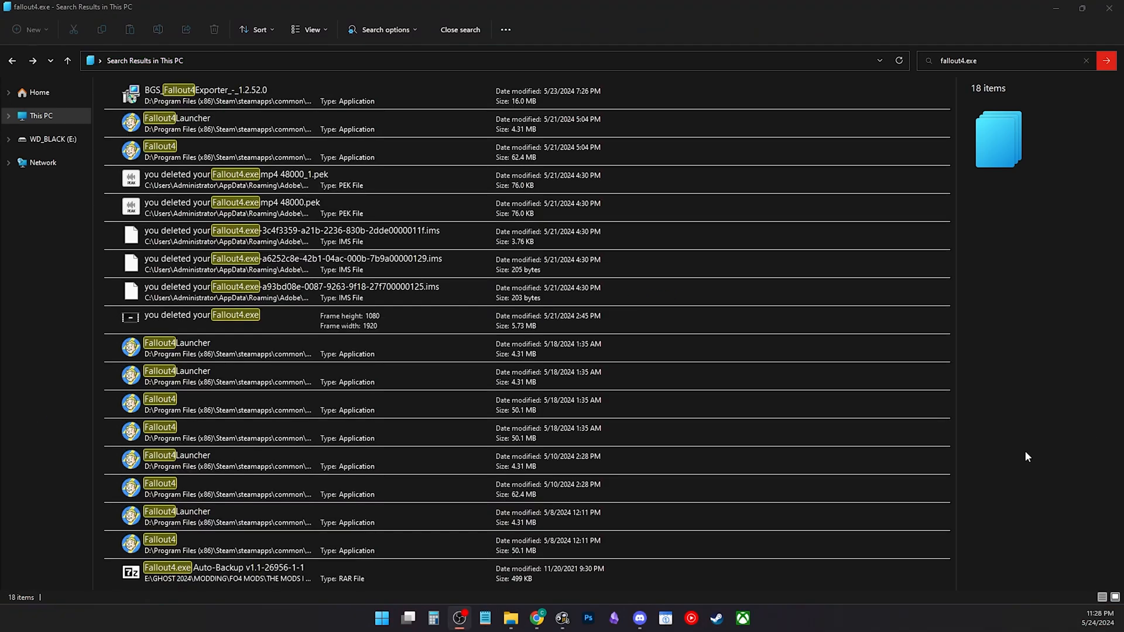
right_click(924, 545)
mouse_move(960, 458)
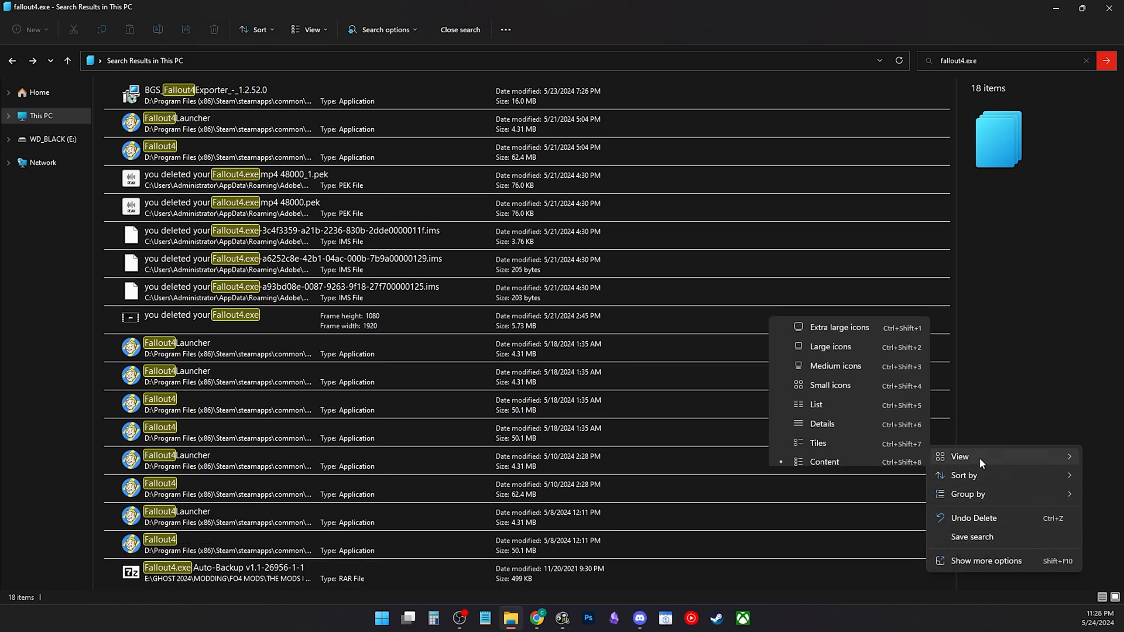
click(845, 420)
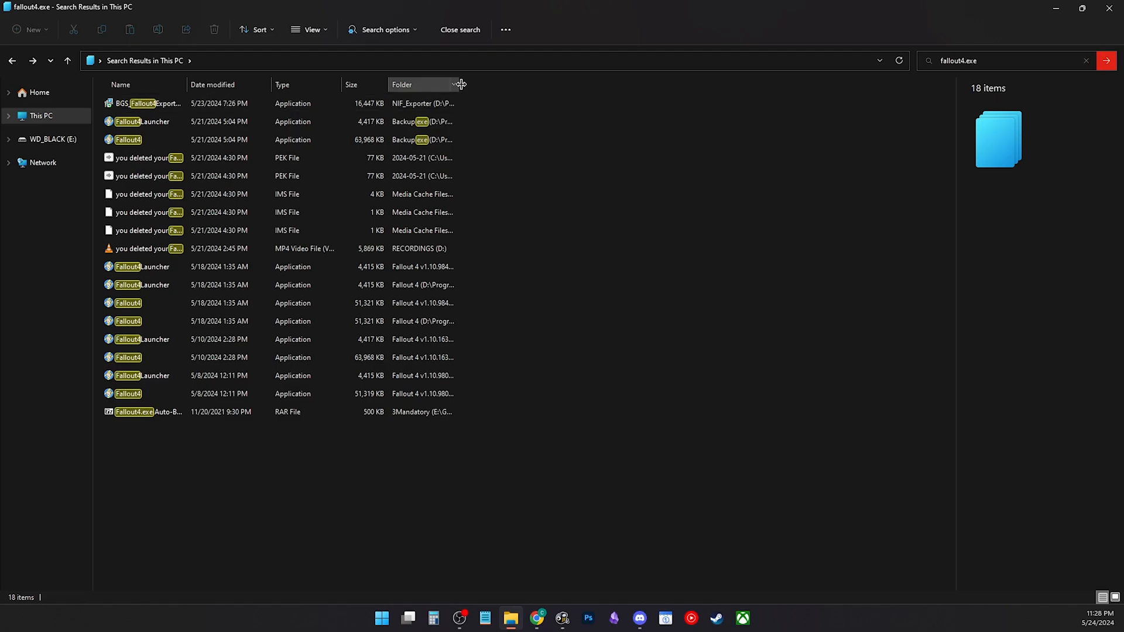
drag(522, 98, 747, 103)
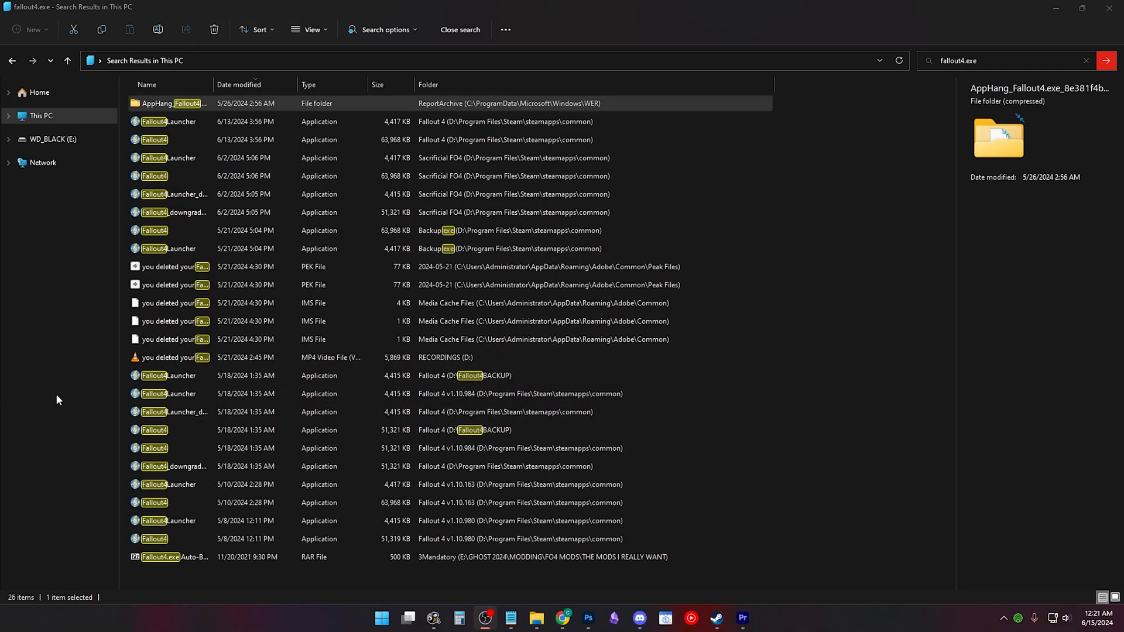
Open the file location of the Fallout4BACKUP copy via Show more options
click(167, 449)
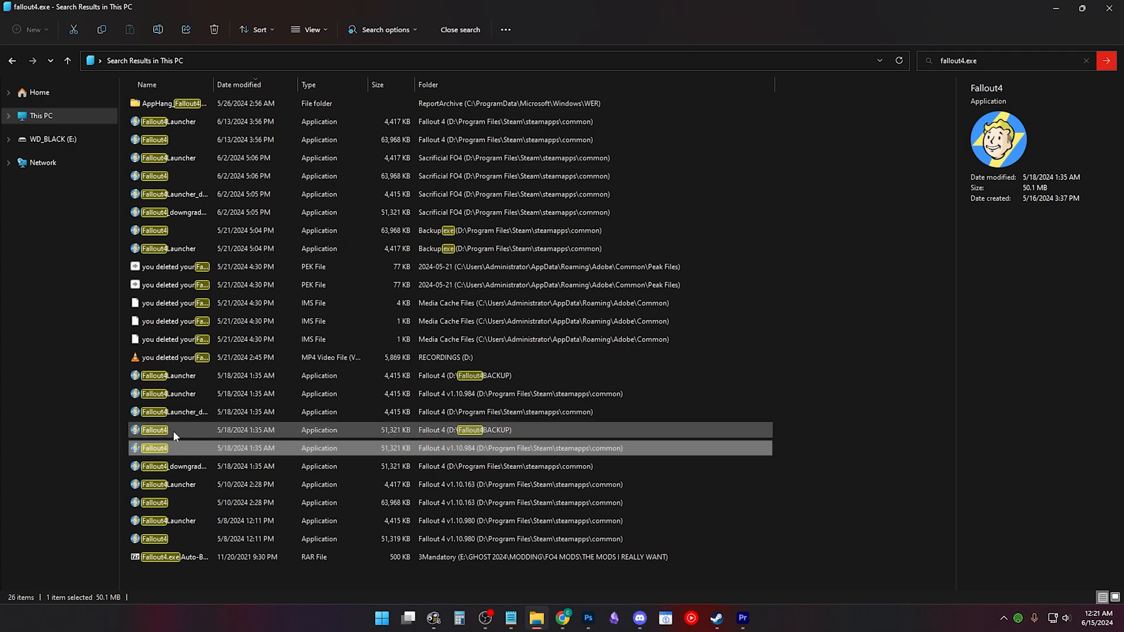
right_click(173, 432)
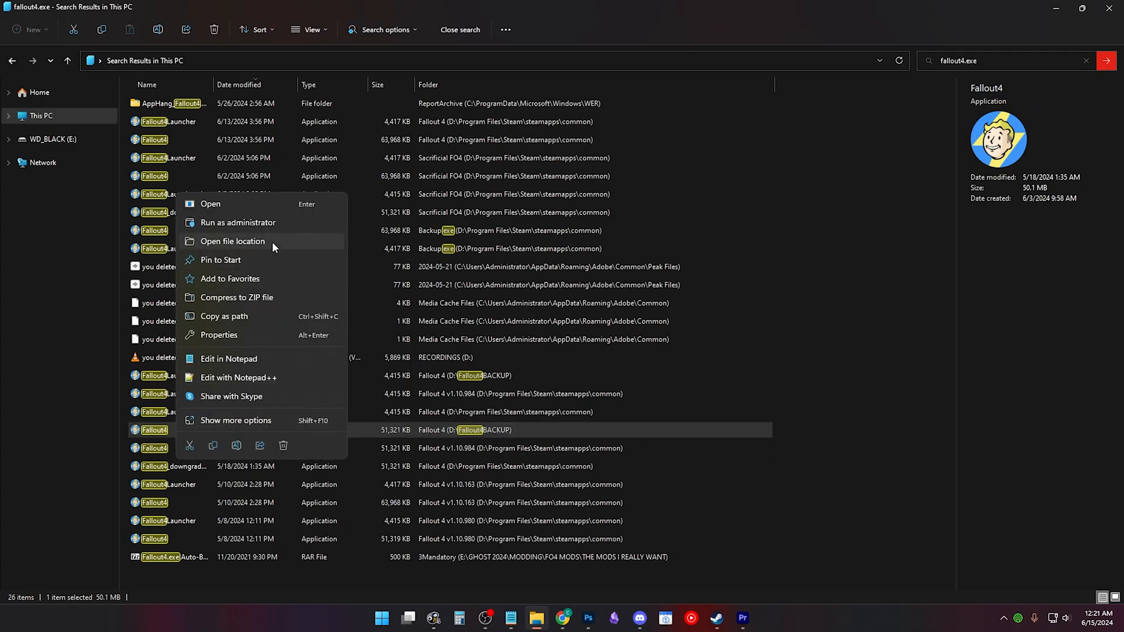
click(269, 419)
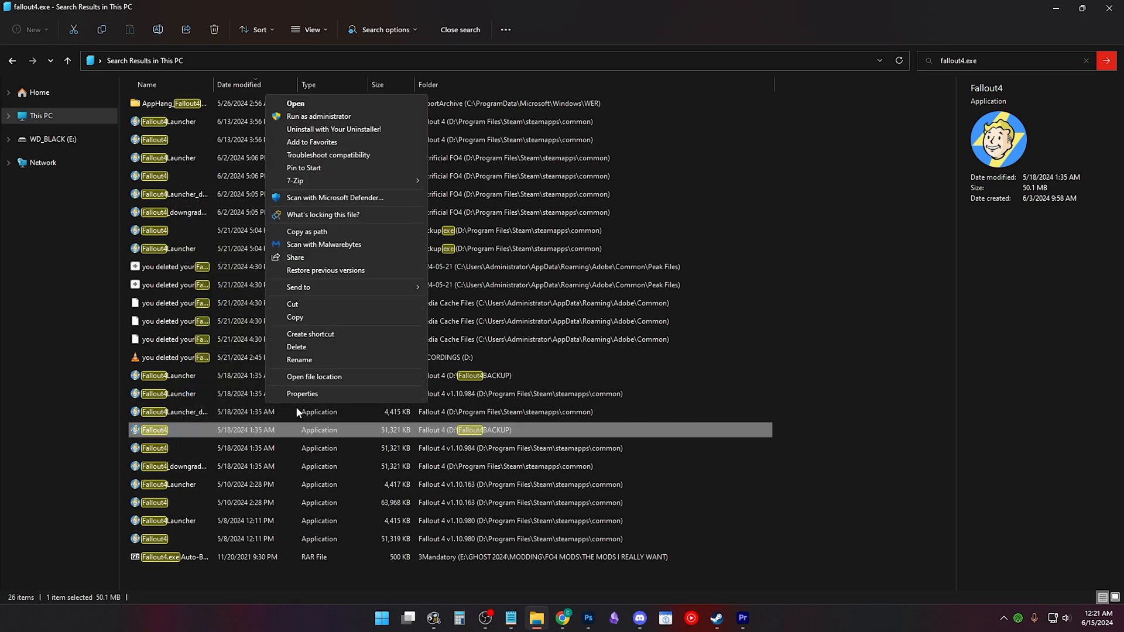
click(333, 377)
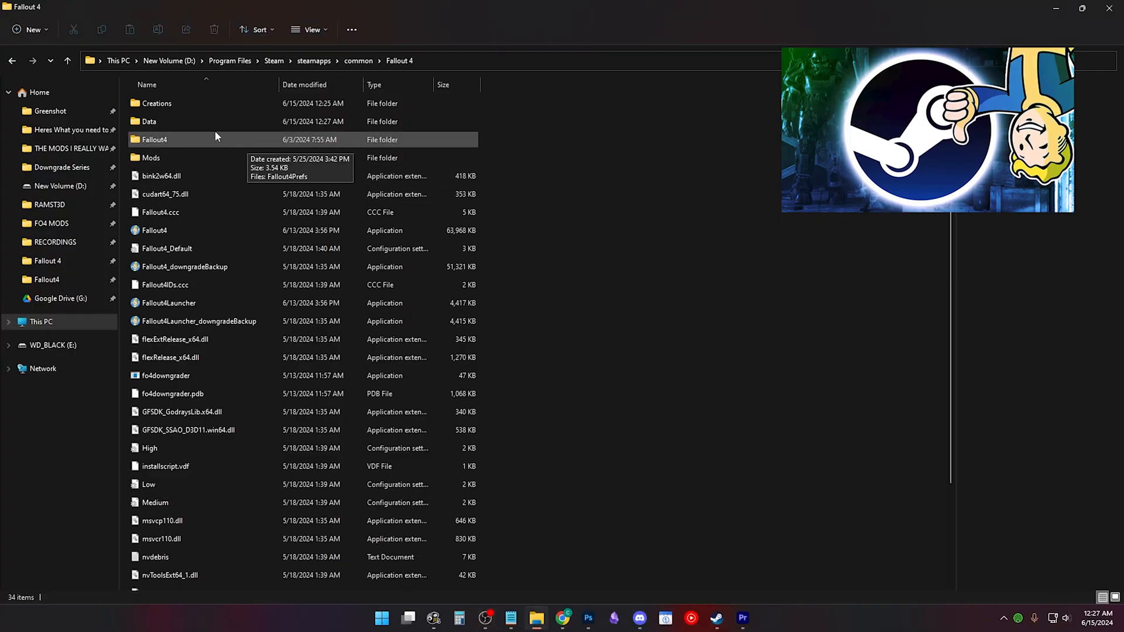
Raise Fallout 4's volume in the Windows per-app mixer from 27 to 100
double_click(199, 123)
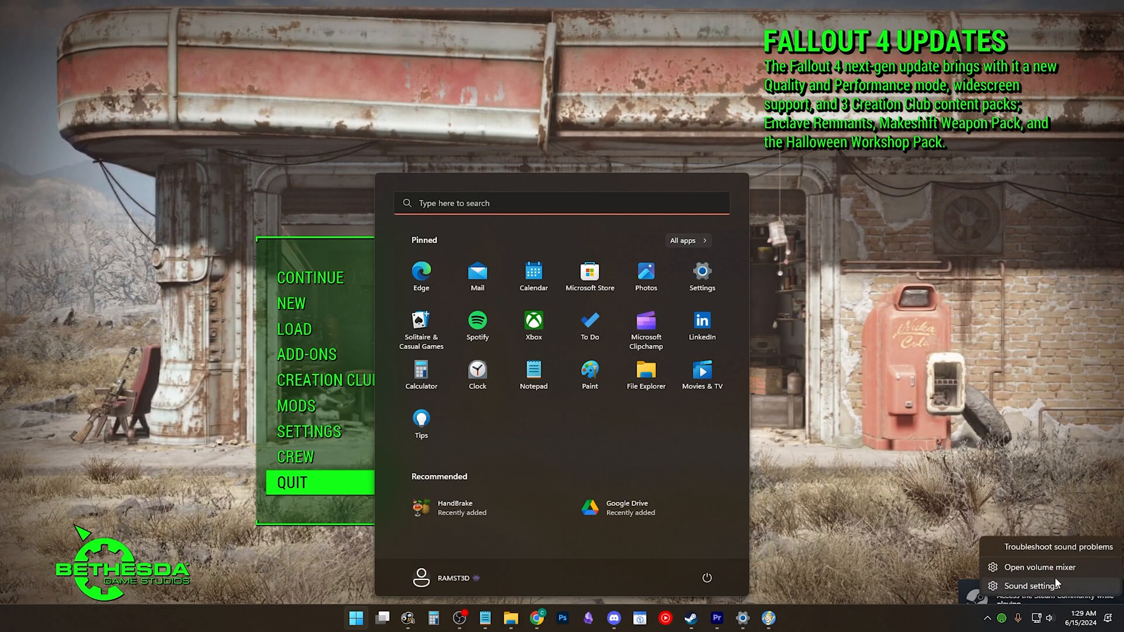
click(1040, 582)
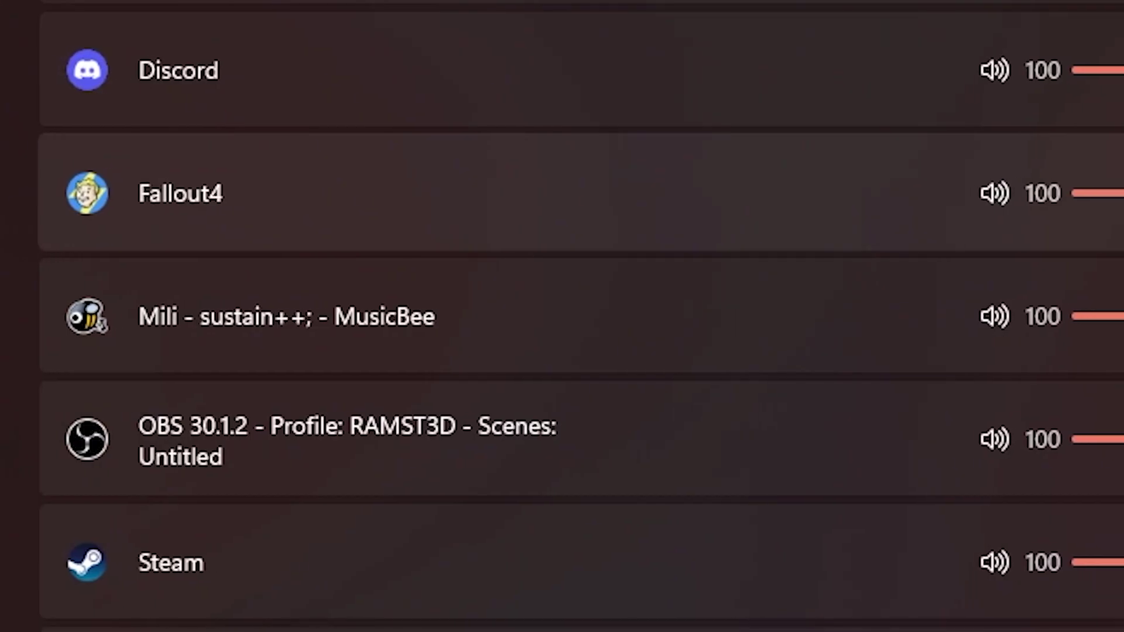
drag(1079, 195, 1122, 195)
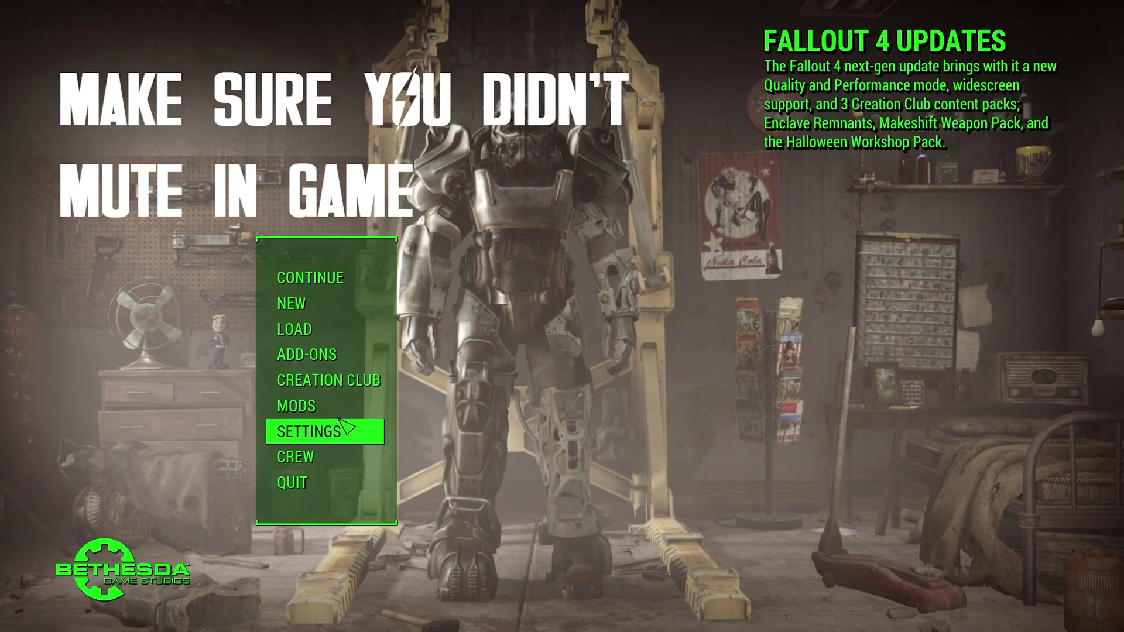
Show the Fallout 4 main-menu Audio settings to inspect the Master and other sliders
click(345, 428)
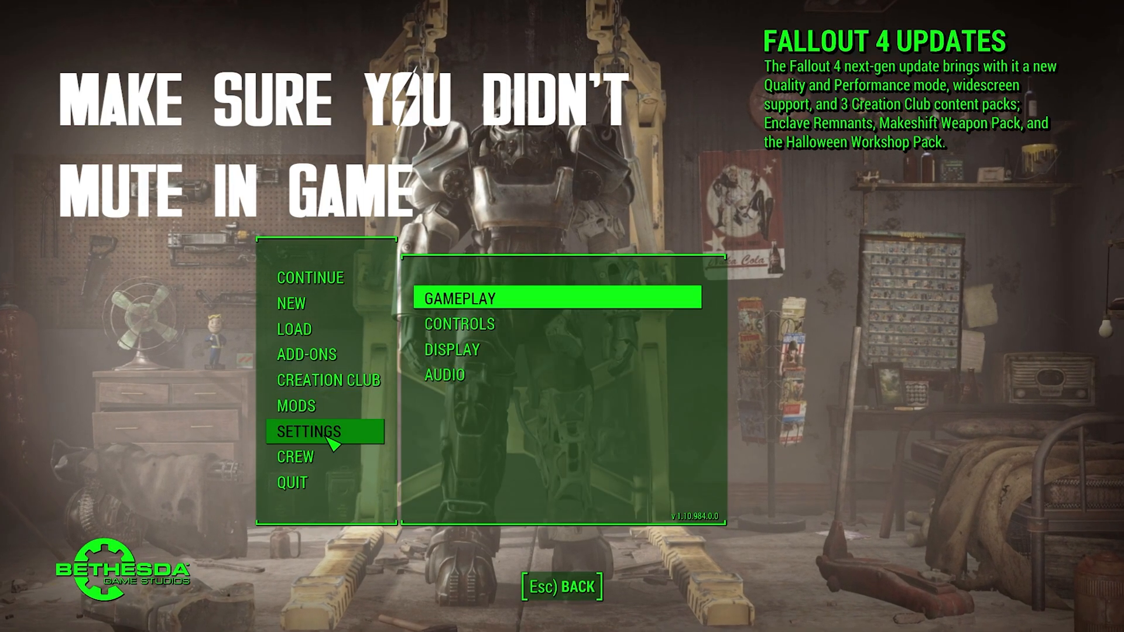
click(455, 376)
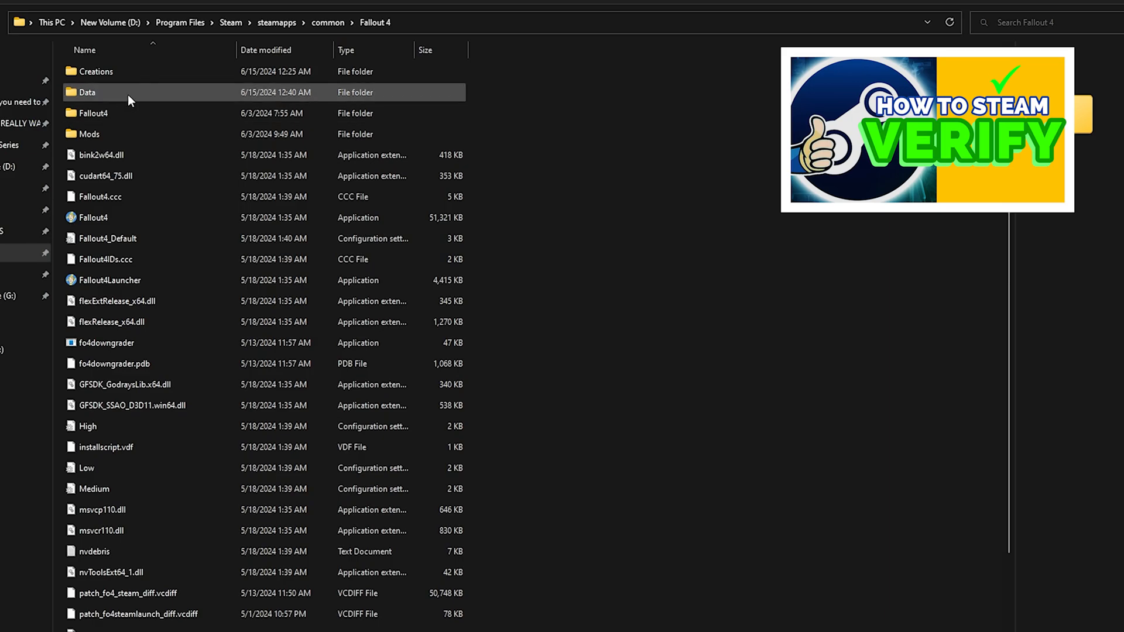
Select every file in the Fallout 4 Data folder and delete them
double_click(128, 94)
scroll(172, 138, down, 1)
scroll(202, 167, down, 5)
scroll(264, 290, down, 10)
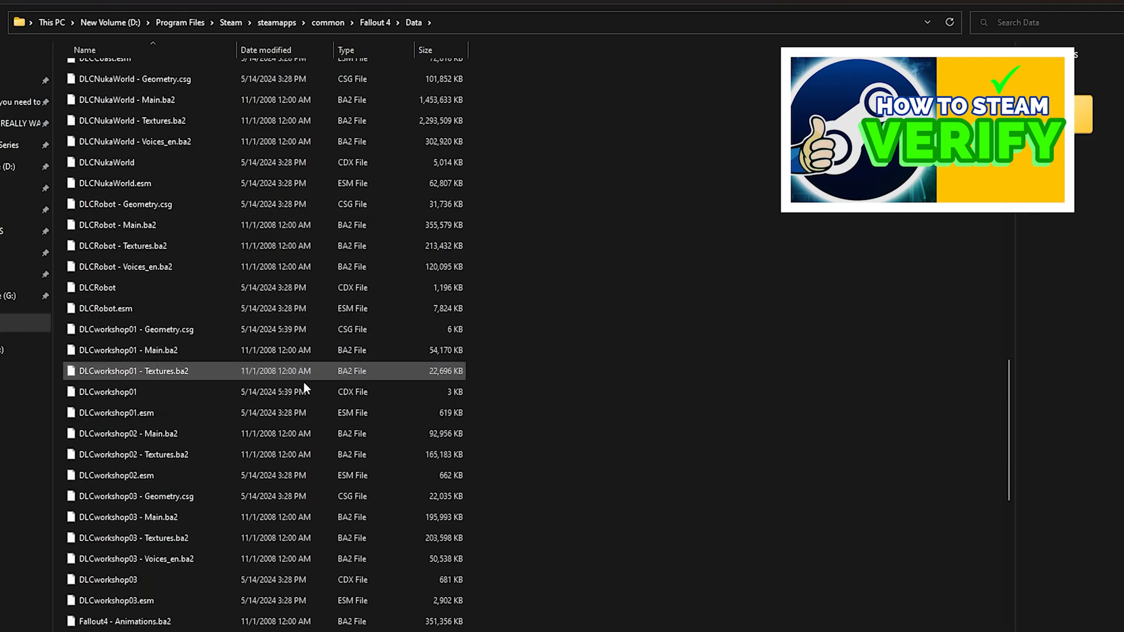
scroll(303, 396, down, 5)
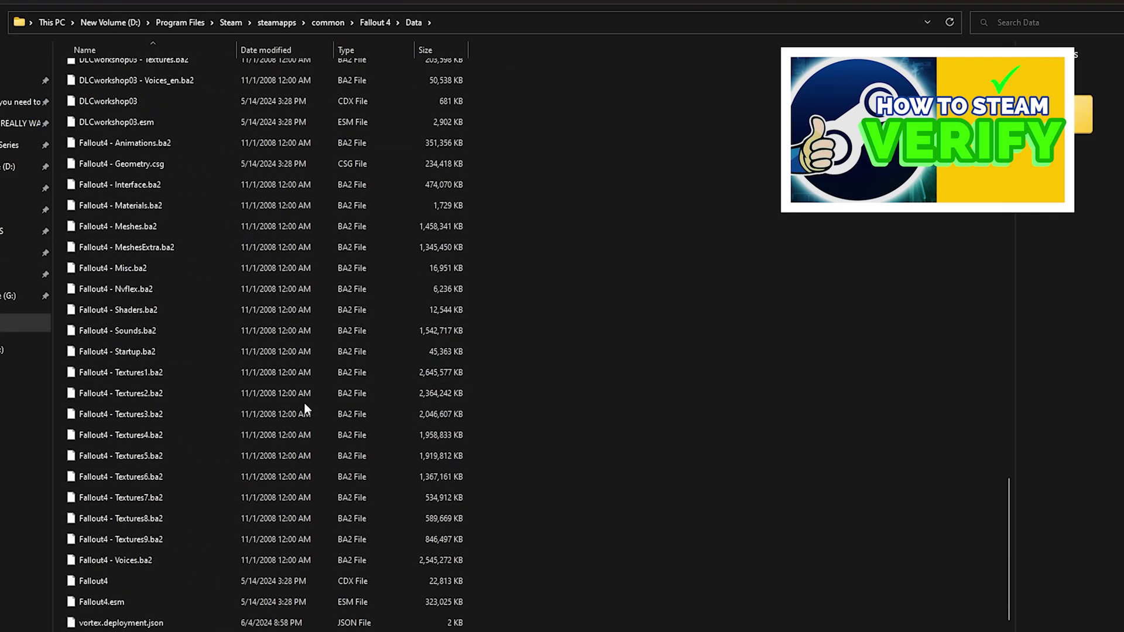
click(147, 335)
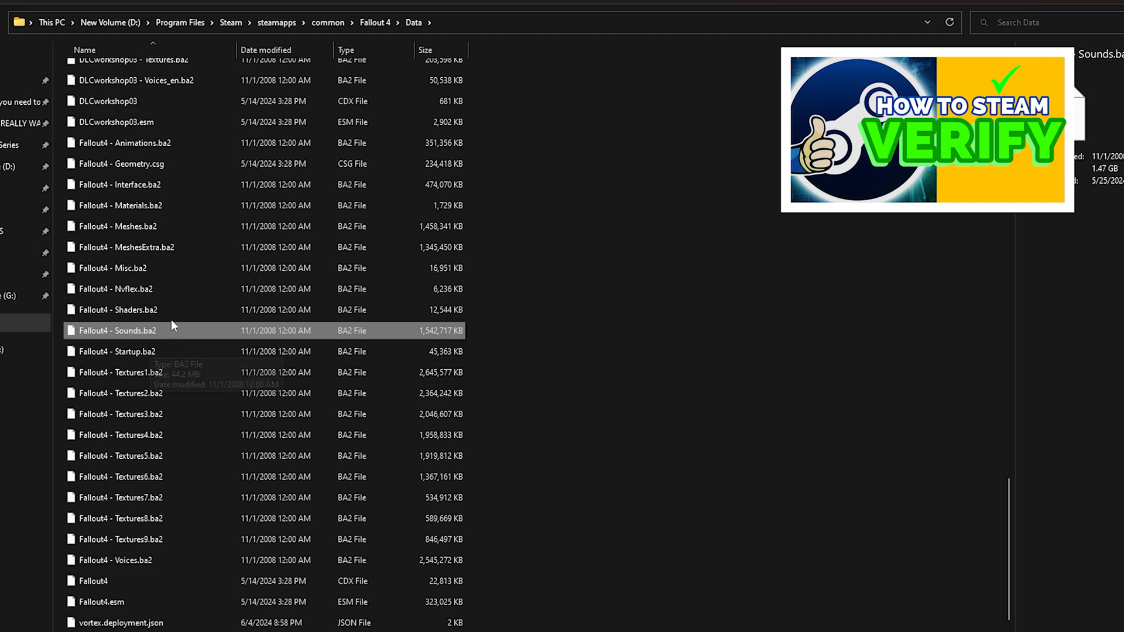
key(ctrl+a)
key(Delete)
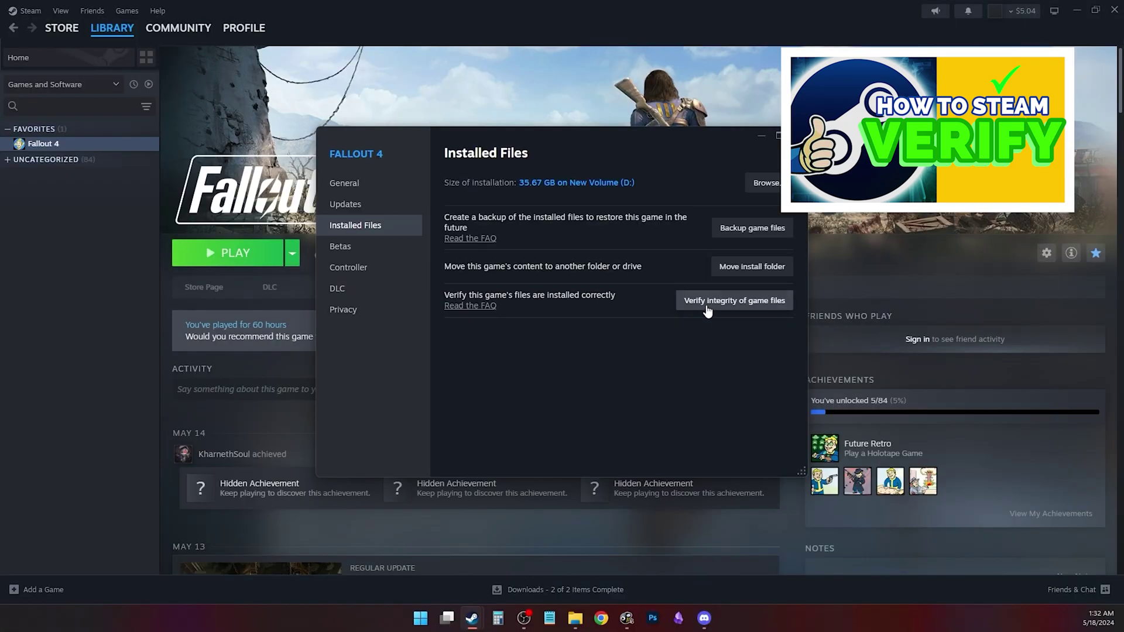
Start Steam's Verify integrity of game files for Fallout 4
click(708, 305)
click(709, 305)
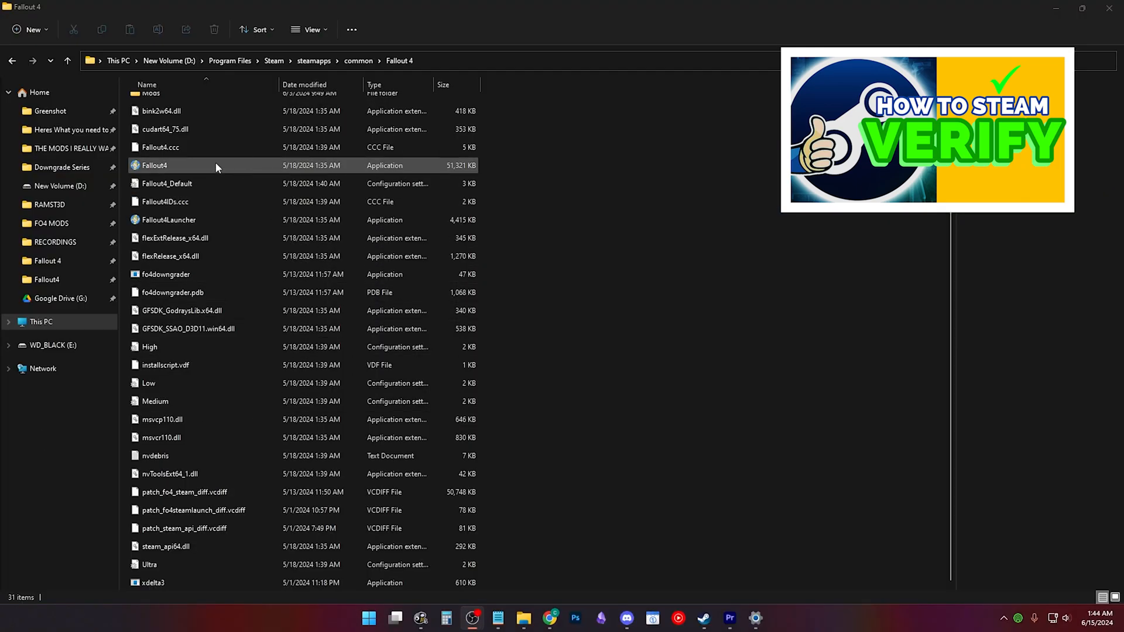
Select Fallout4, Fallout4Launcher and steam_api64.dll, and purge all deployed mods in Vortex
click(216, 166)
ctrl+click(217, 219)
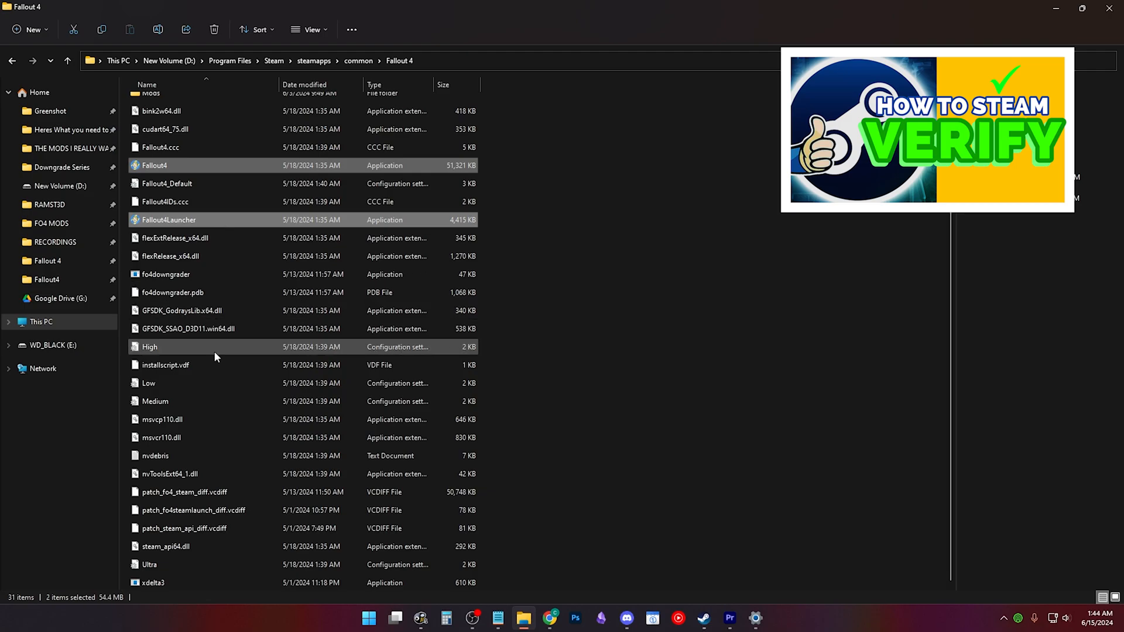
ctrl+click(171, 546)
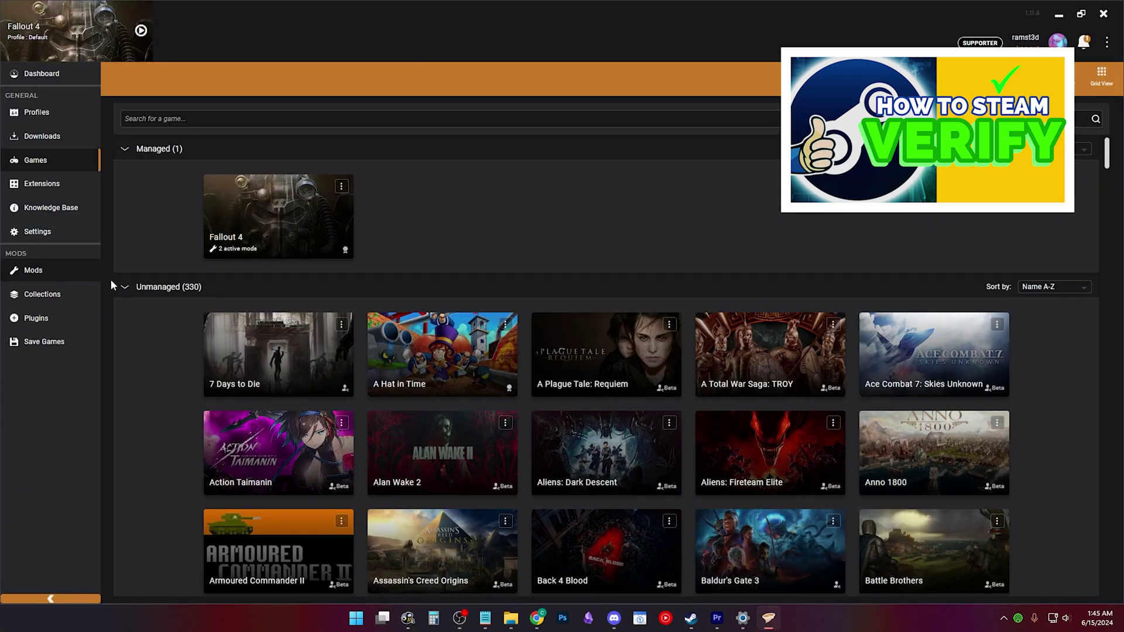
click(92, 273)
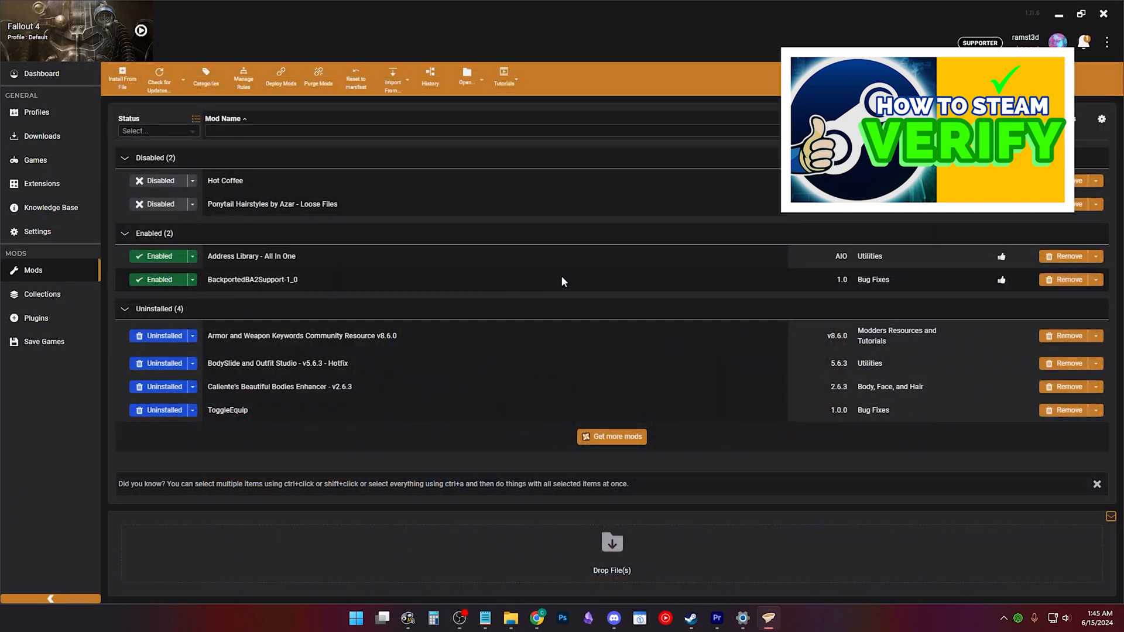
click(314, 88)
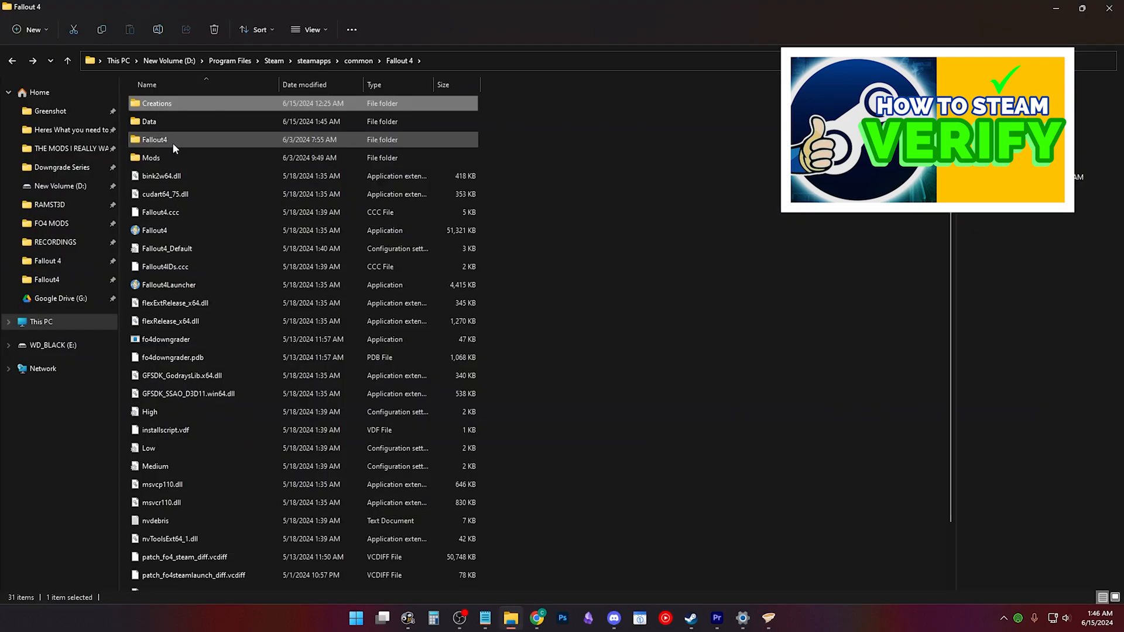
scroll(309, 243, down, 2)
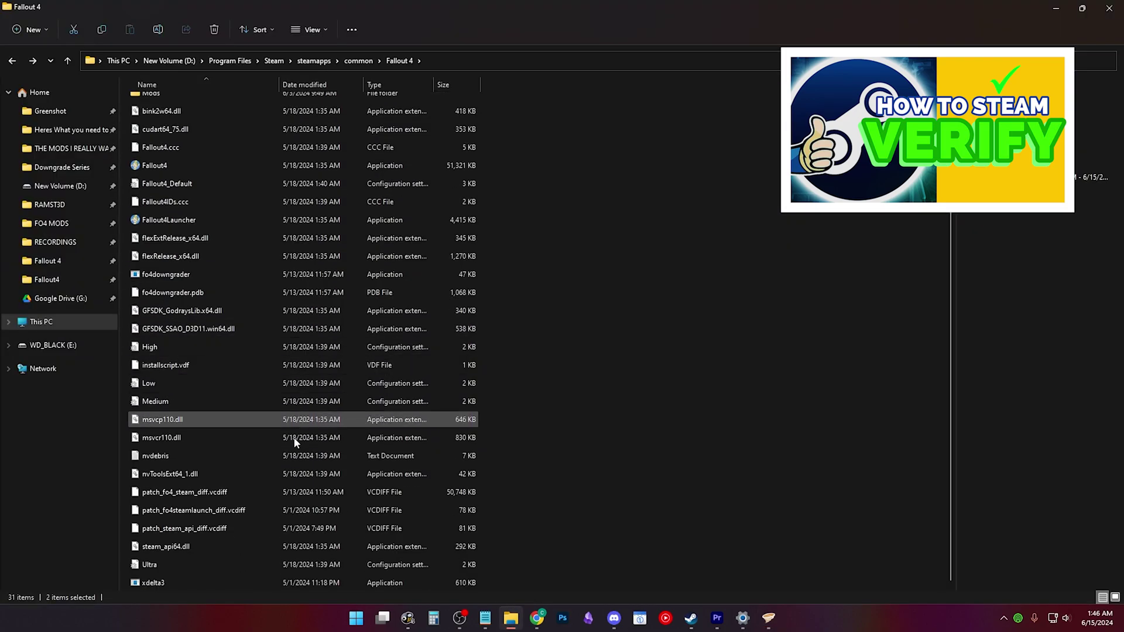
Delete all install-folder files down to xdelta3 and the Creations folder, keeping Data
shift+click(206, 577)
scroll(258, 351, up, 2)
key(Delete)
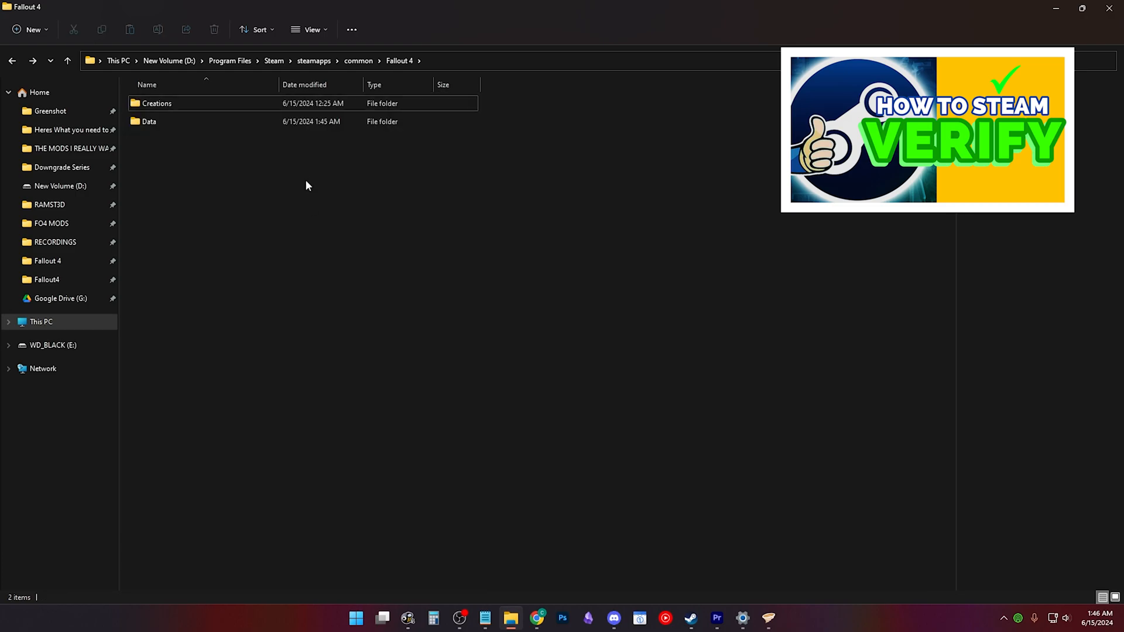
click(186, 104)
key(Delete)
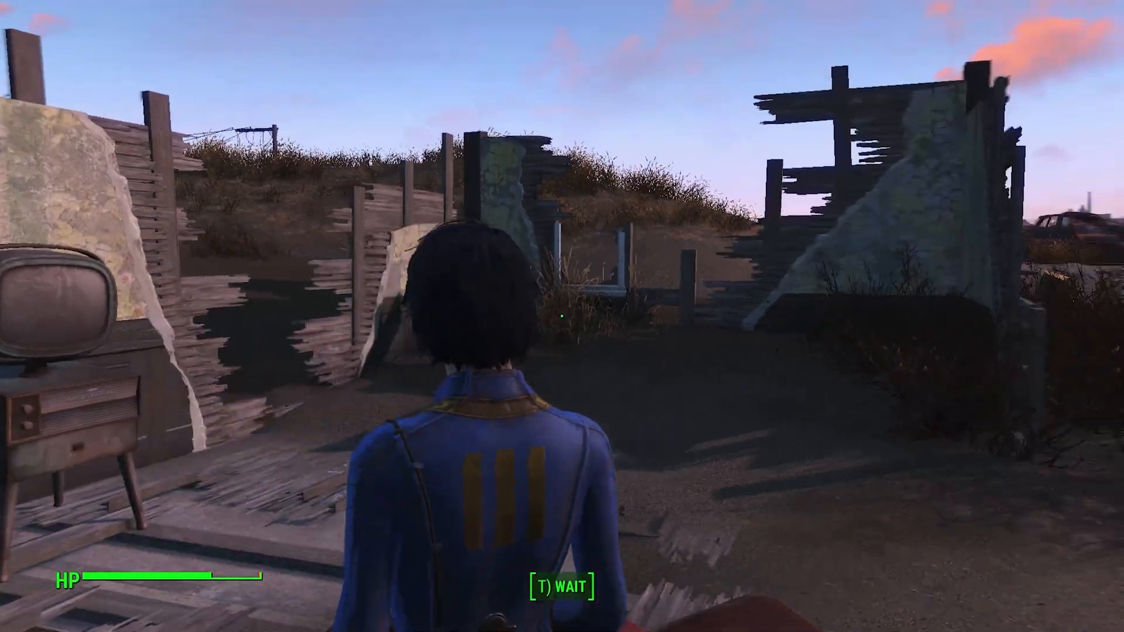
Wait 14 in-game hours from the chair, bringing Sanctuary to daylight
key(t)
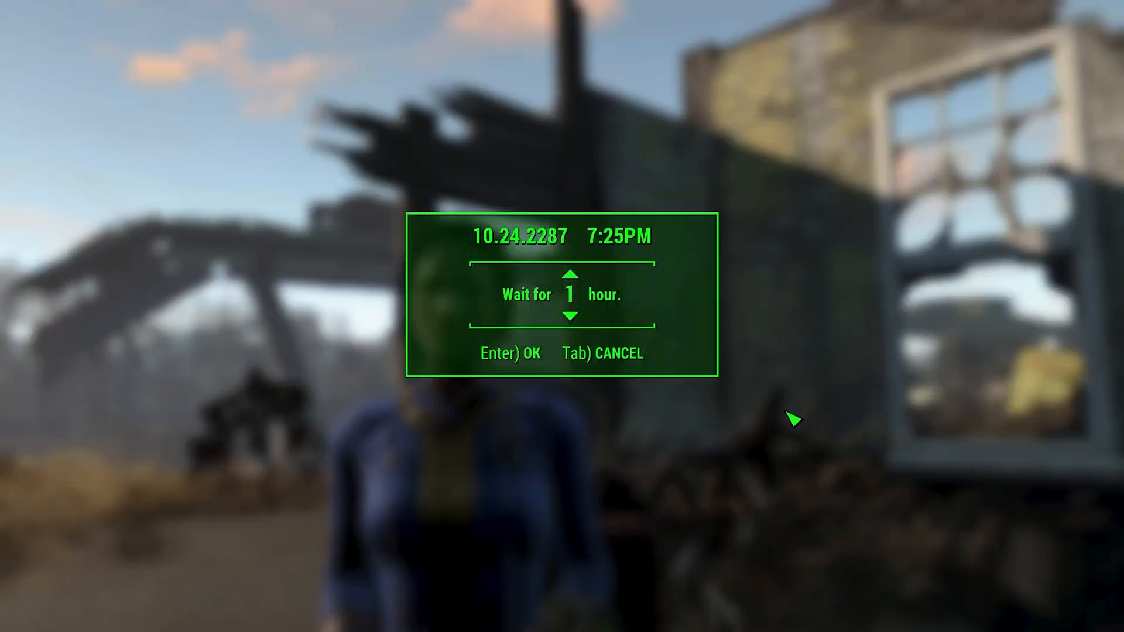
scroll(569, 274, up, 3)
key(Return)
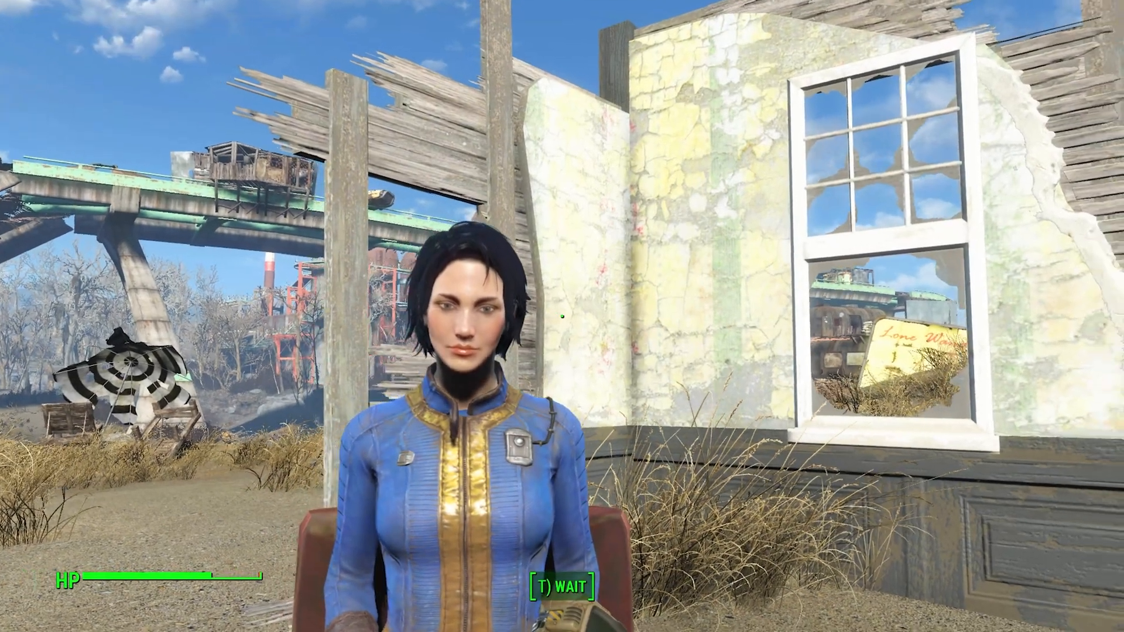